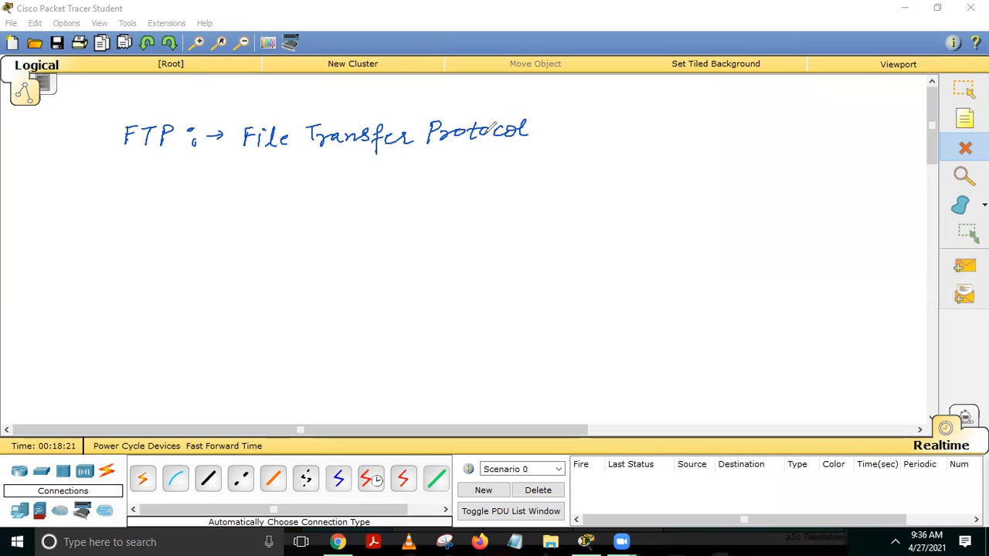
Sketch the plan: finish 'File Transfer Protocol', draw the server, crossed router circle and links.
left_click_drag(463, 139, 452, 145)
mouse_move(325, 163)
left_mouse_down()
mouse_move(317, 203)
mouse_move(352, 205)
mouse_move(313, 207)
mouse_move(328, 226)
mouse_move(386, 227)
left_mouse_up()
left_click_drag(357, 188, 494, 183)
left_click_drag(462, 178, 475, 193)
left_click_drag(461, 195, 479, 179)
mouse_move(439, 219)
left_mouse_down()
mouse_move(454, 230)
mouse_move(524, 221)
left_mouse_up()
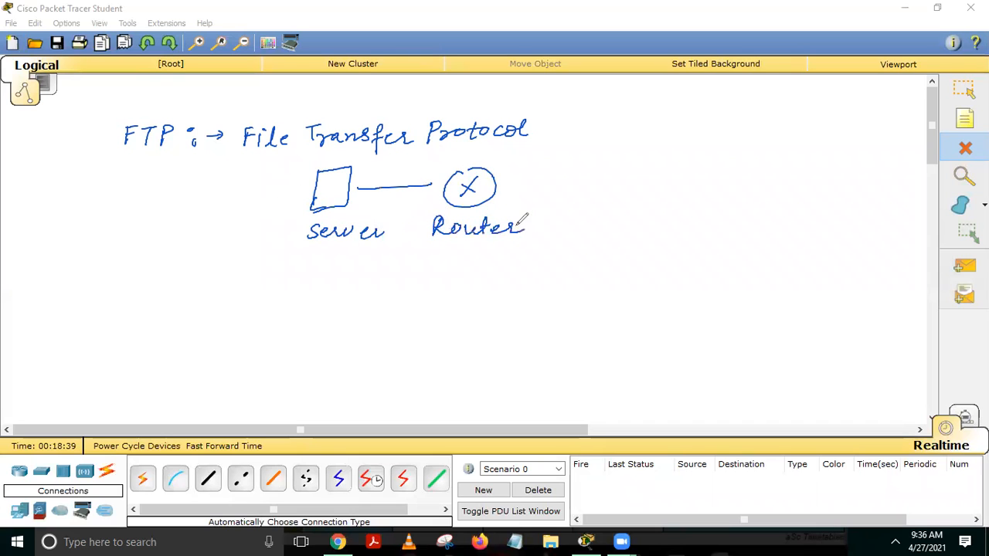
left_click_drag(492, 187, 533, 186)
mouse_move(616, 164)
left_mouse_down()
mouse_move(560, 168)
mouse_move(638, 197)
mouse_move(638, 166)
mouse_move(573, 192)
mouse_move(615, 184)
mouse_move(621, 195)
mouse_move(642, 194)
mouse_move(655, 164)
mouse_move(681, 154)
left_mouse_up()
Sketch two switch branches labelled PC1 and PC2, and mark PC1 and the server in red.
left_click_drag(646, 183, 689, 214)
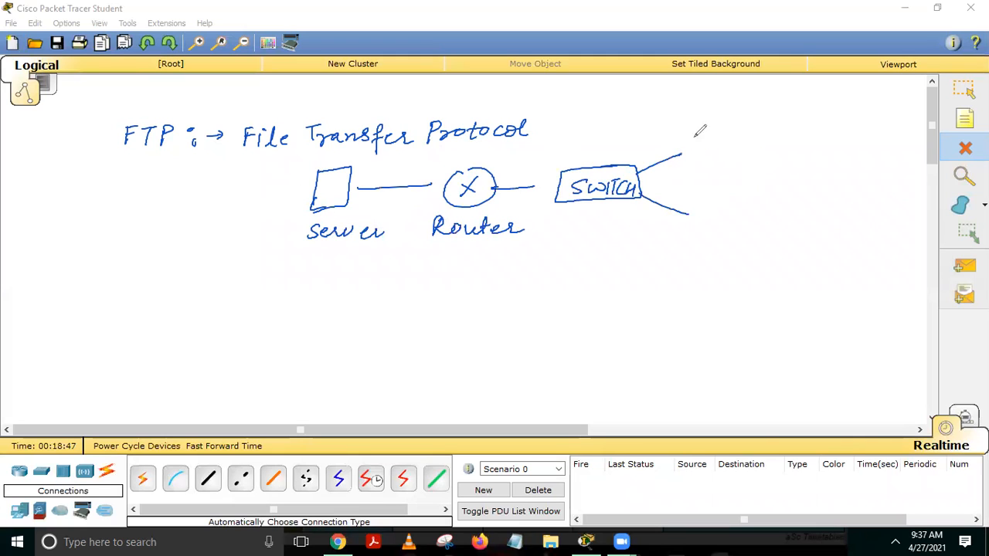
left_click_drag(696, 139, 697, 156)
mouse_move(697, 137)
left_mouse_down()
mouse_move(699, 149)
mouse_move(731, 153)
left_mouse_up()
mouse_move(707, 210)
left_mouse_down()
mouse_move(706, 225)
mouse_move(709, 217)
mouse_move(735, 224)
left_mouse_up()
left_click_drag(741, 207, 753, 223)
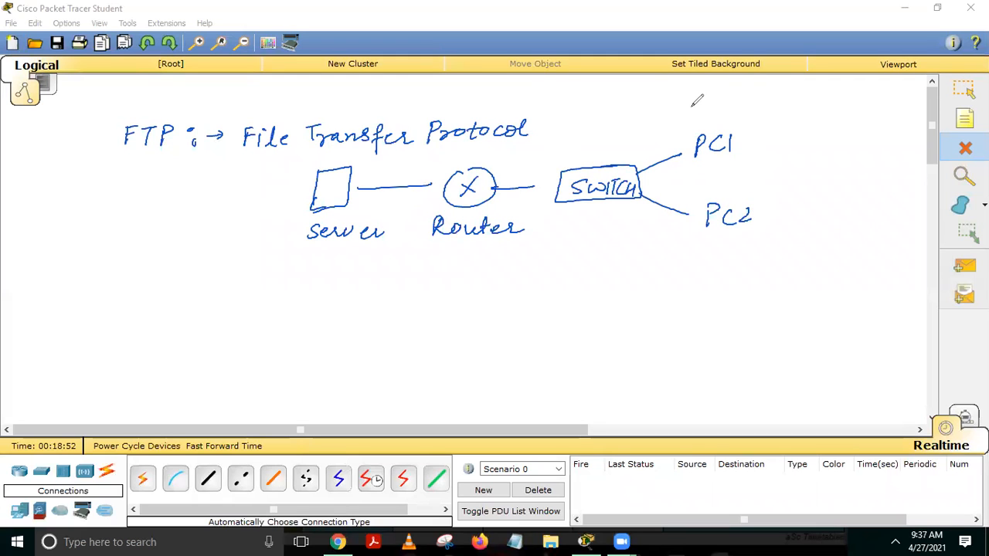
left_click_drag(688, 168, 707, 167)
left_click_drag(346, 177, 364, 173)
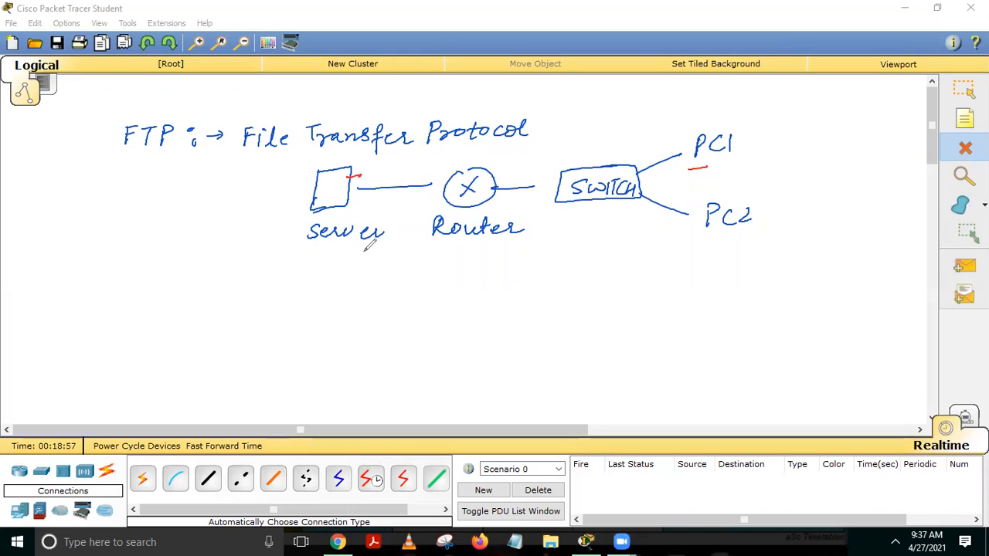
left_click_drag(360, 250, 377, 249)
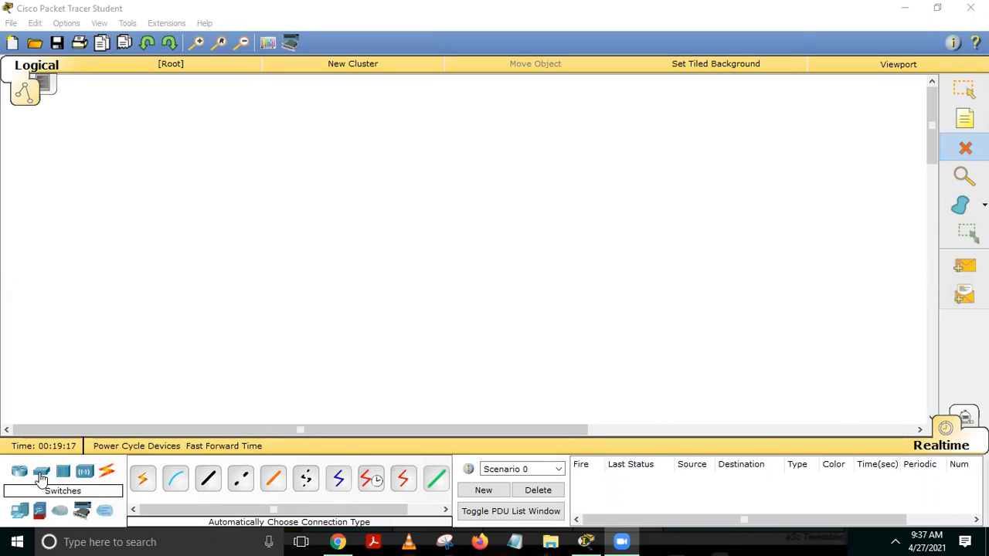
Place a Server-PT near the top centre and an 1841 router below it.
left_click(20, 515)
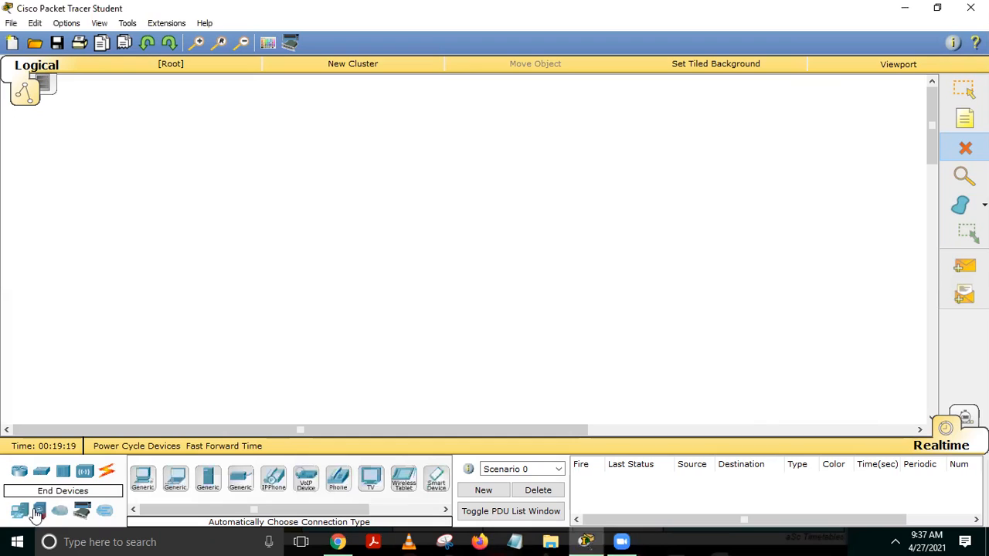
left_click(207, 482)
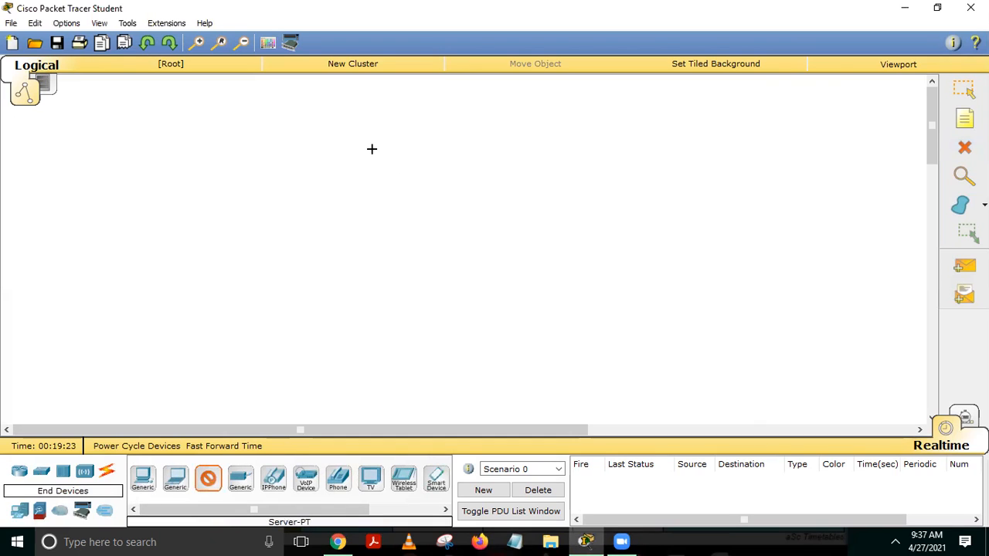
left_click(411, 115)
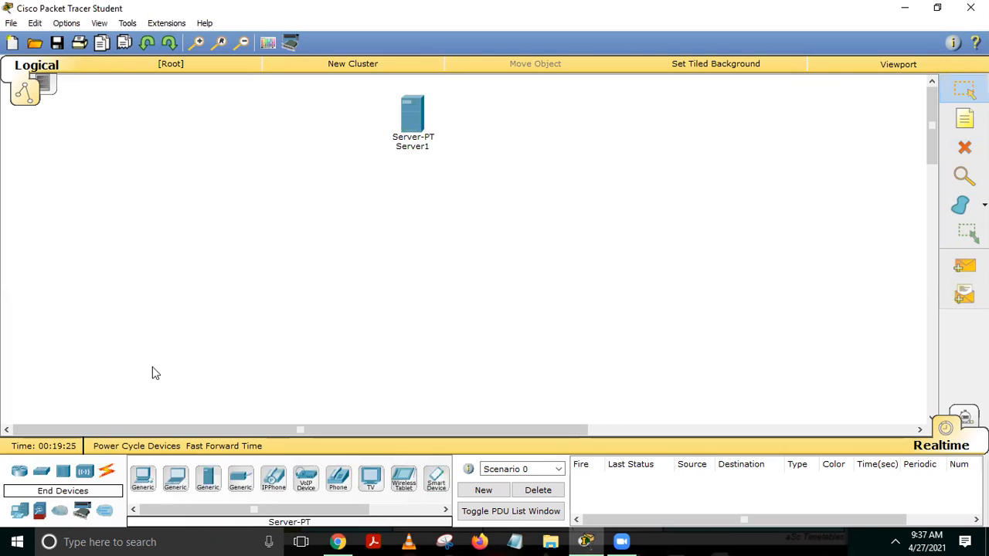
left_click(20, 472)
left_click(143, 477)
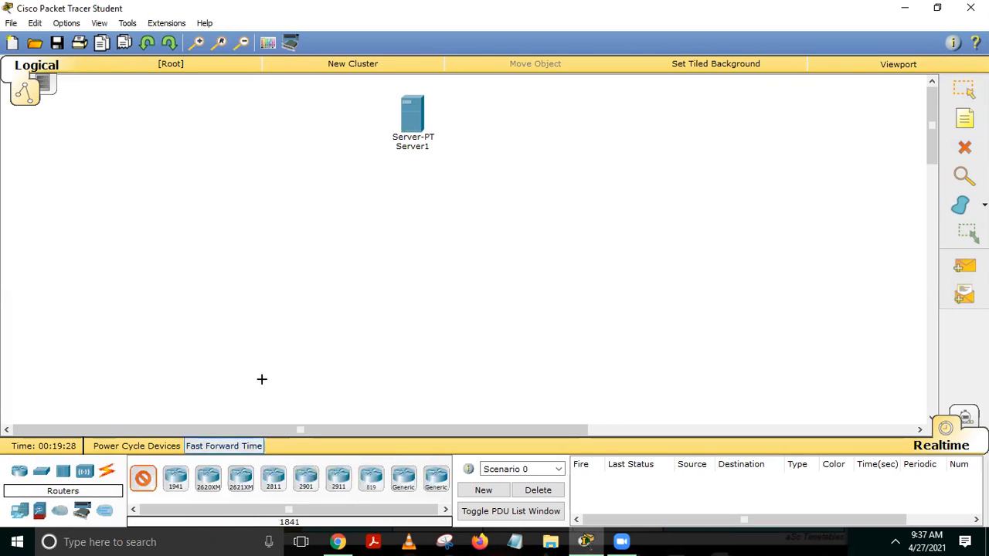
left_click(415, 190)
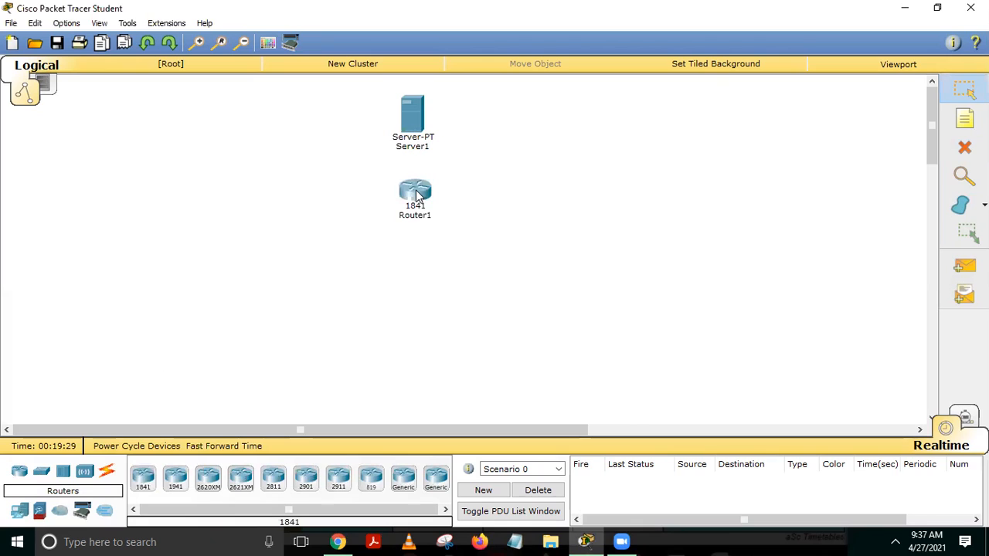
Place a 2950-24 switch below the router and two PC-PTs, PC2 and PC3, beneath it.
left_click(42, 473)
left_click(143, 477)
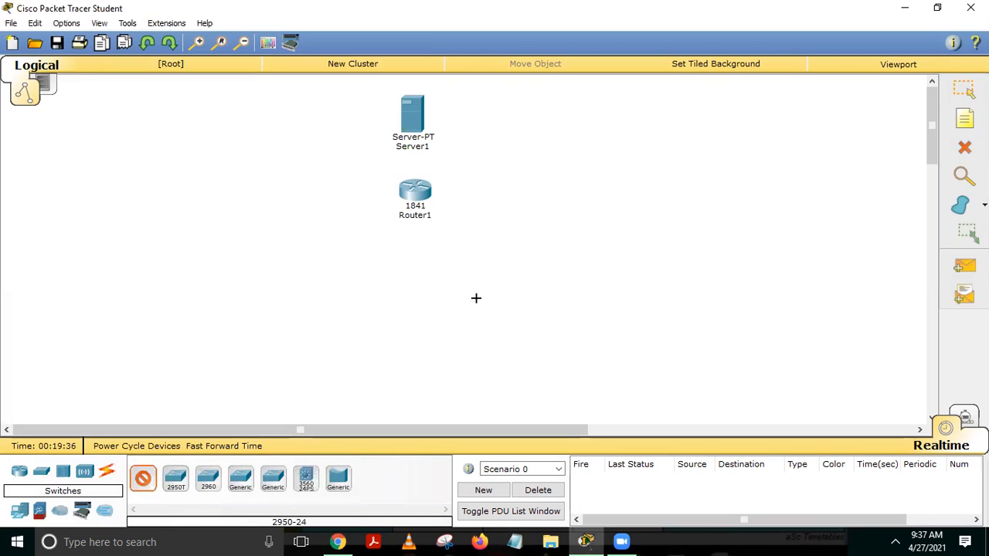
left_click(407, 257)
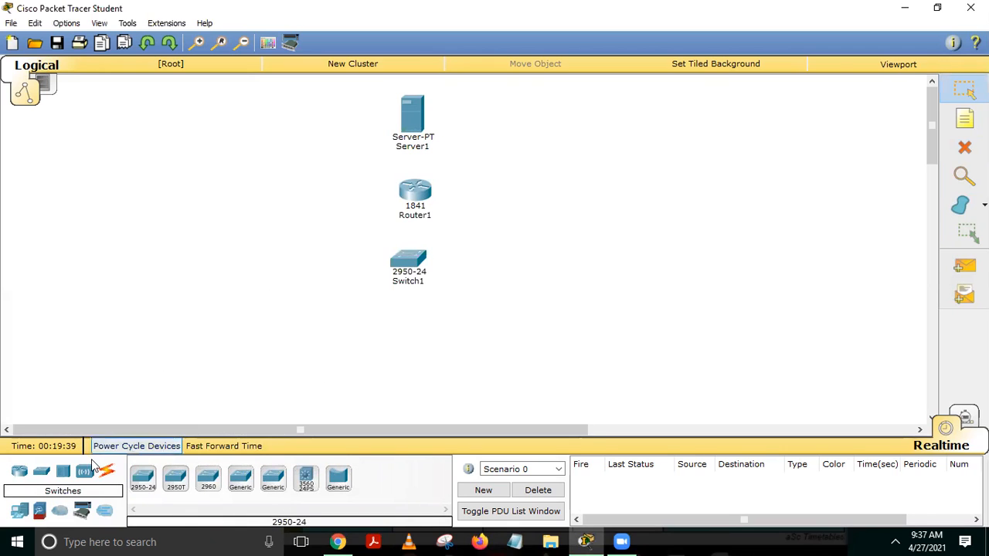
left_click(18, 509)
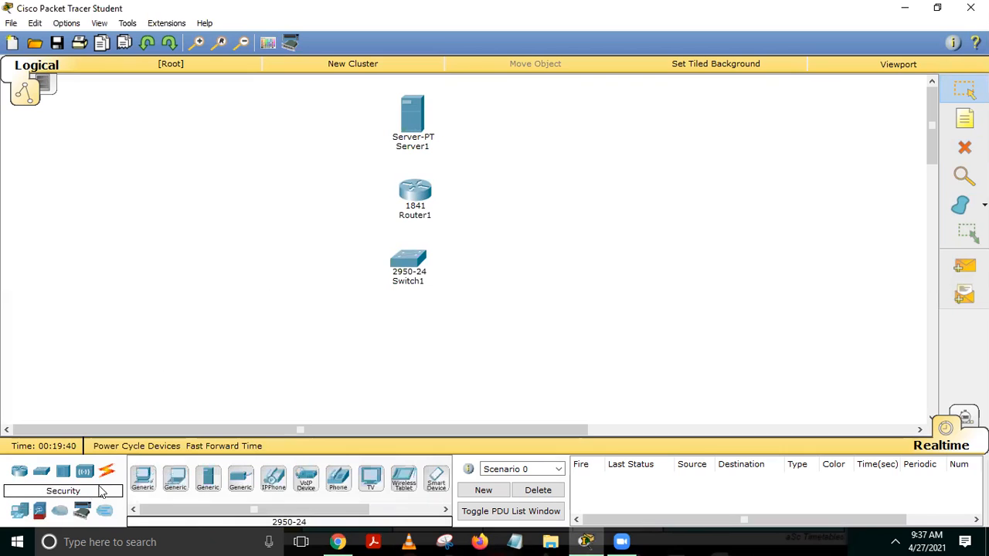
left_click(143, 478)
left_click(324, 348)
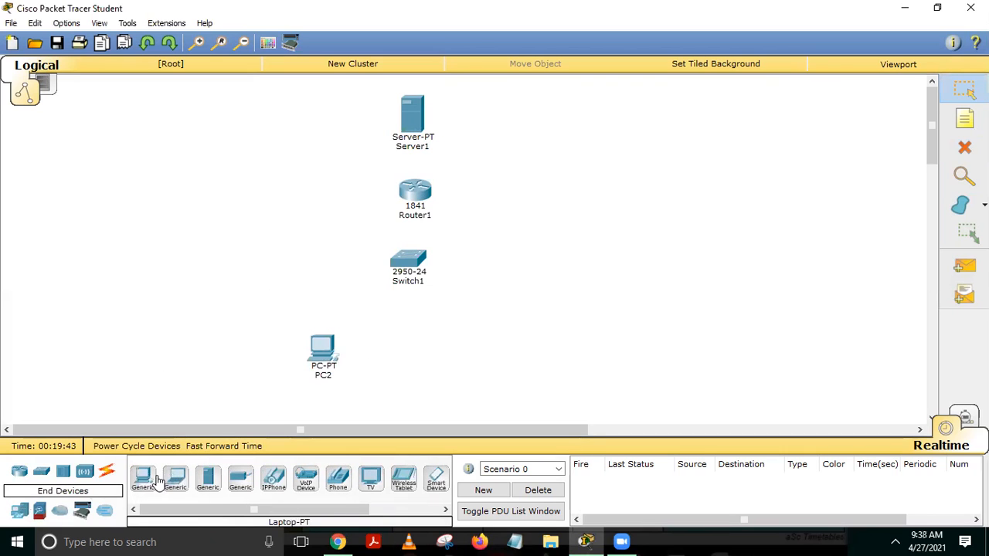
left_click(454, 361)
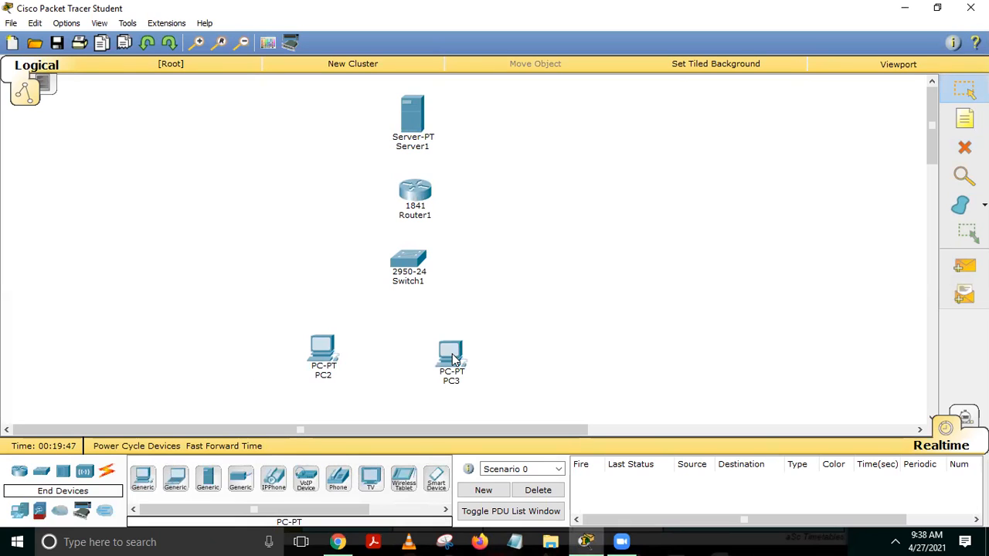
left_click(107, 471)
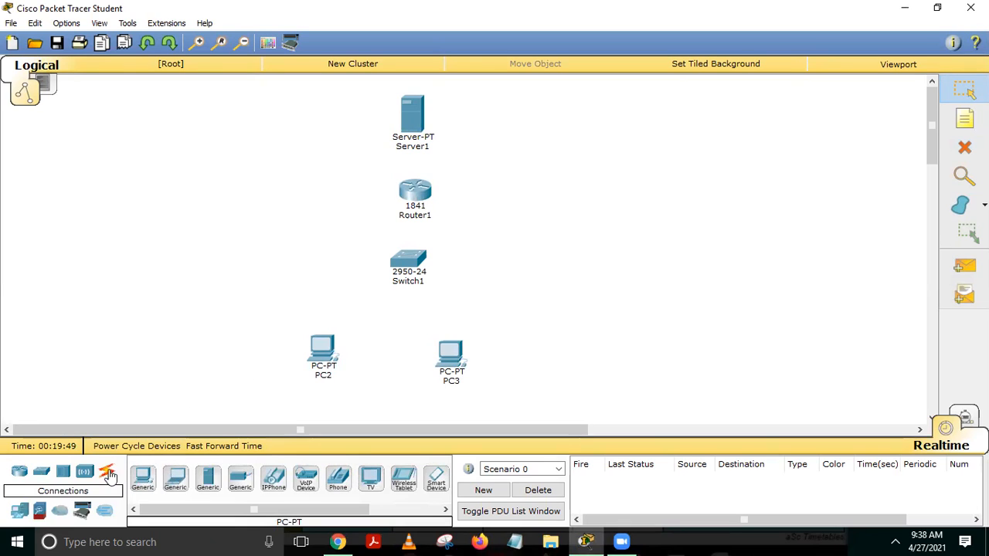
Auto-cable Server1–Router1, Router1–Switch1, Switch1–PC2 and Switch1–PC3.
left_click(143, 478)
left_click(418, 133)
left_click(425, 187)
left_click(142, 478)
left_click(421, 193)
left_click(408, 263)
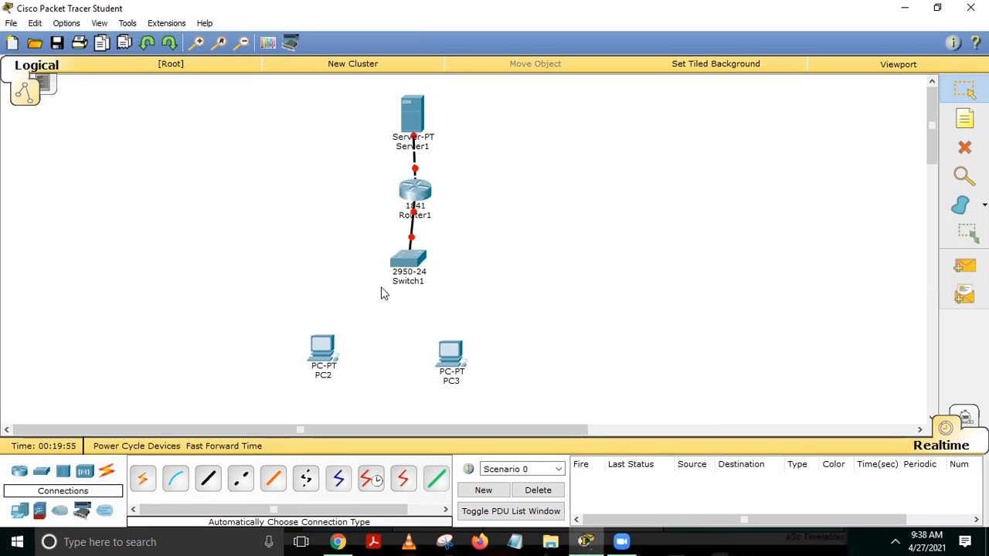
left_click(143, 478)
left_click(408, 262)
left_click(323, 346)
left_click(142, 478)
left_click(408, 261)
left_click(450, 357)
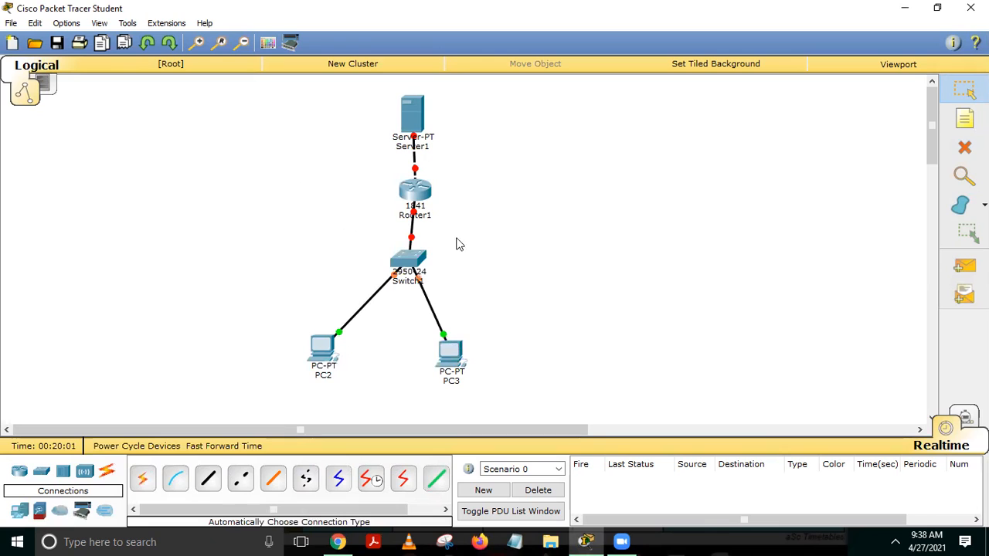
Turn on Router1's FastEthernet0/0 and give it IP 10.10.10.1 with the default mask.
left_click(415, 185)
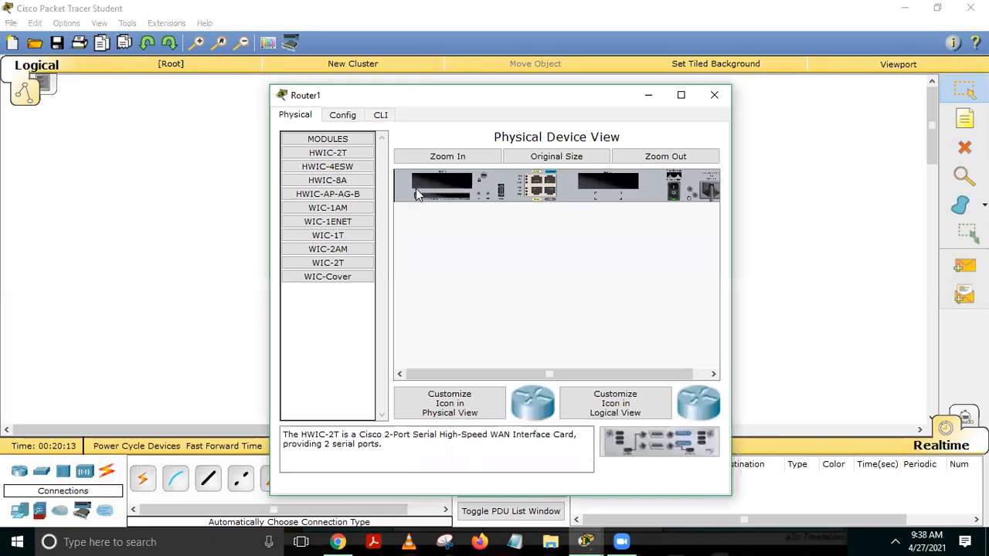
left_click(343, 115)
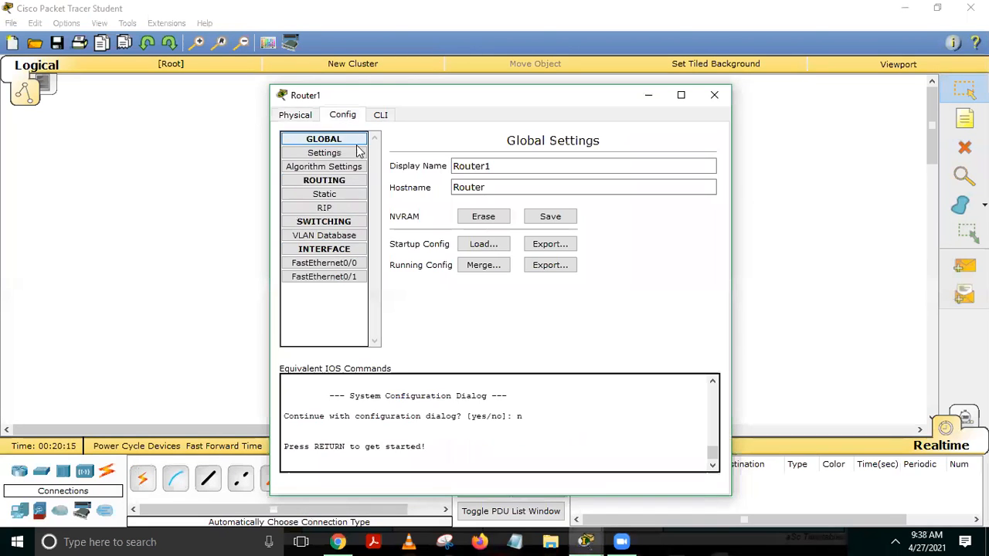
left_click(340, 265)
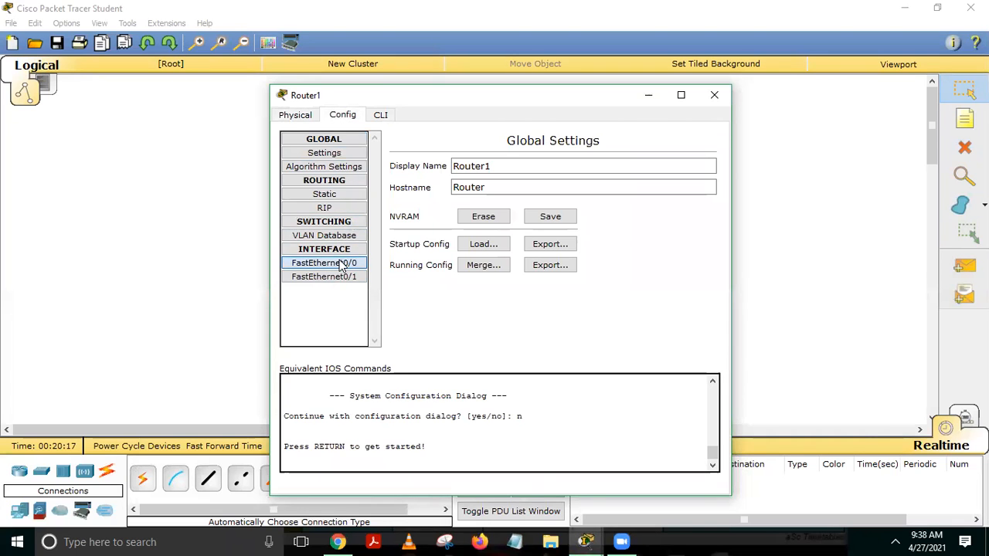
left_click_drag(486, 94, 656, 95)
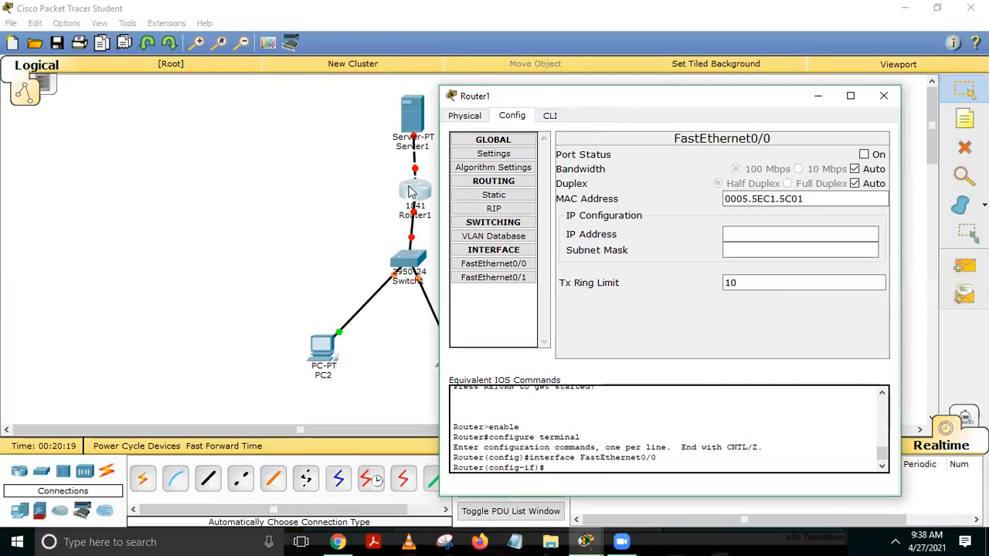
left_click(508, 263)
left_click(864, 154)
left_click(758, 234)
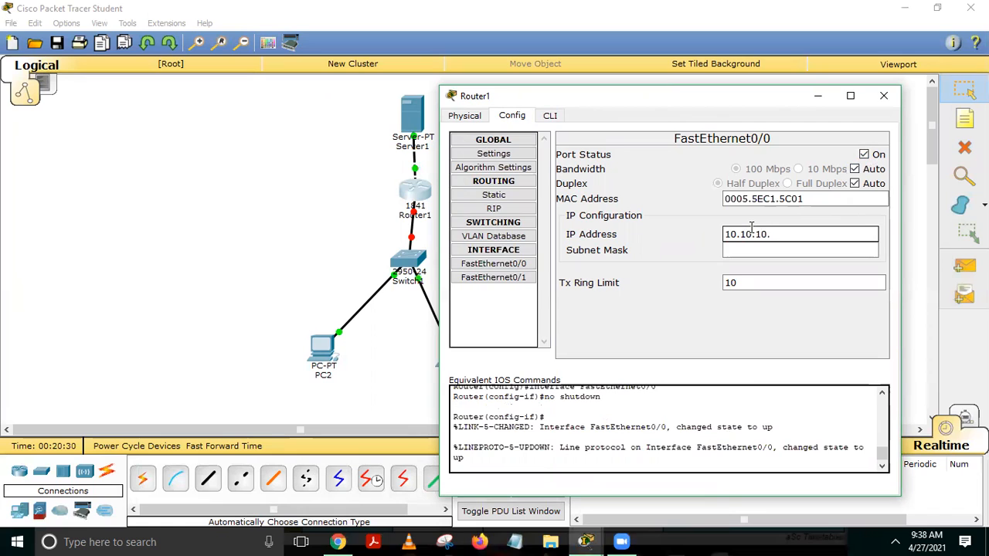
type("10.10.10.1")
key("Tab")
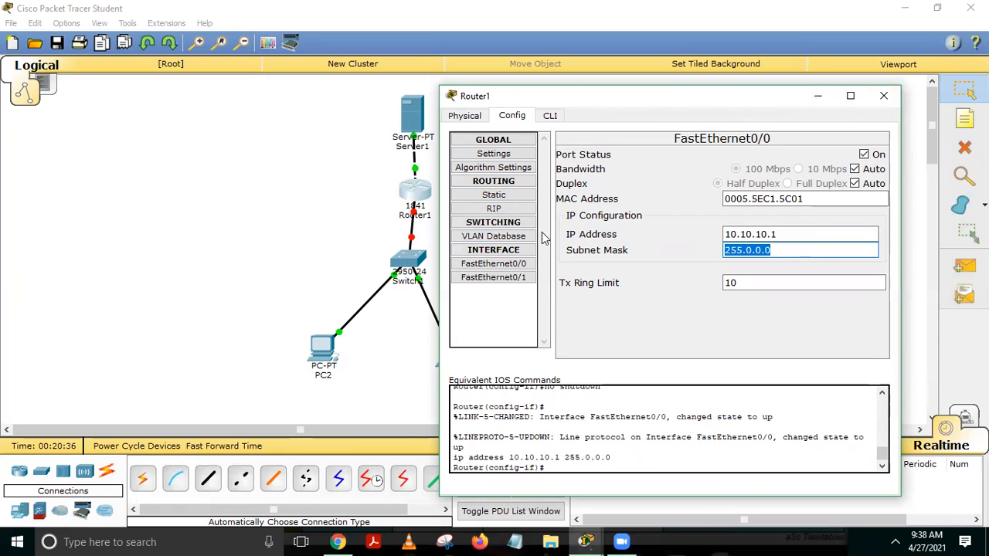
Turn on FastEthernet0/1 with IP 192.168.0.1 and mask 255.255.255.0, then close the window.
left_click(508, 283)
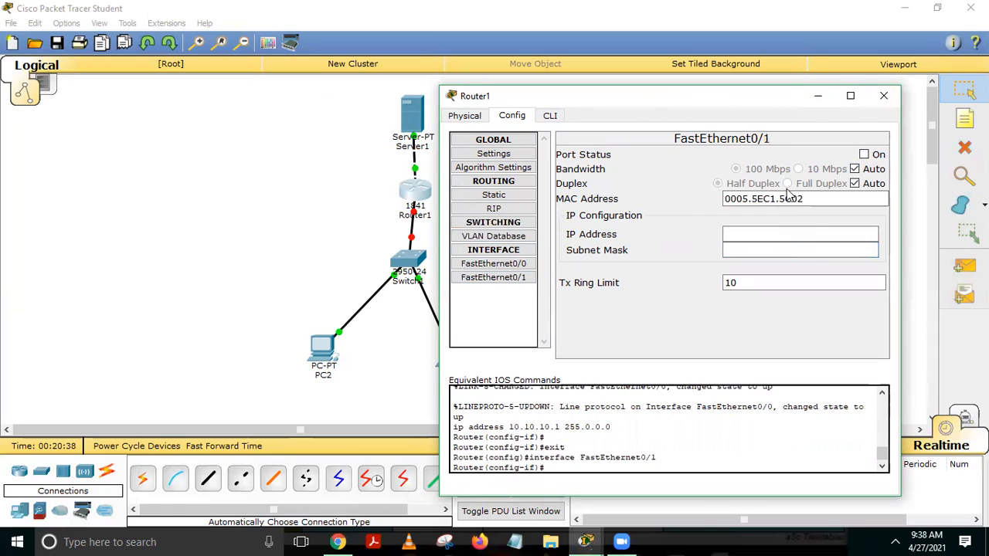
left_click(868, 156)
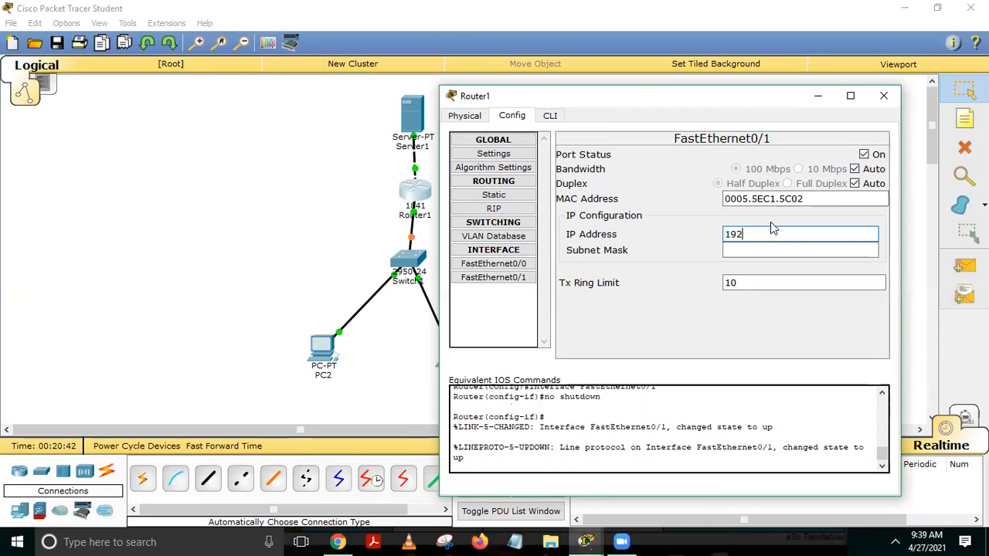
type("68.0.1")
key("Tab")
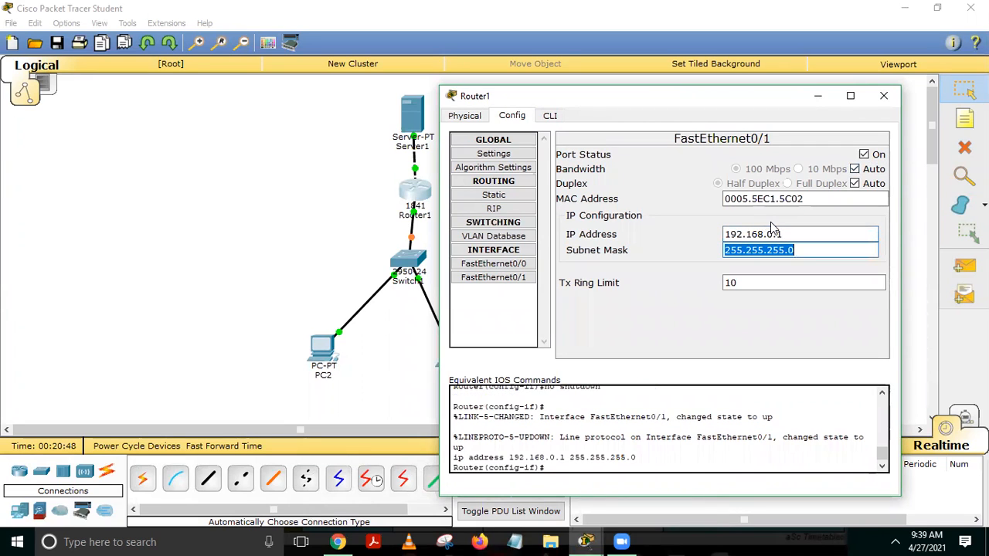
left_click(883, 96)
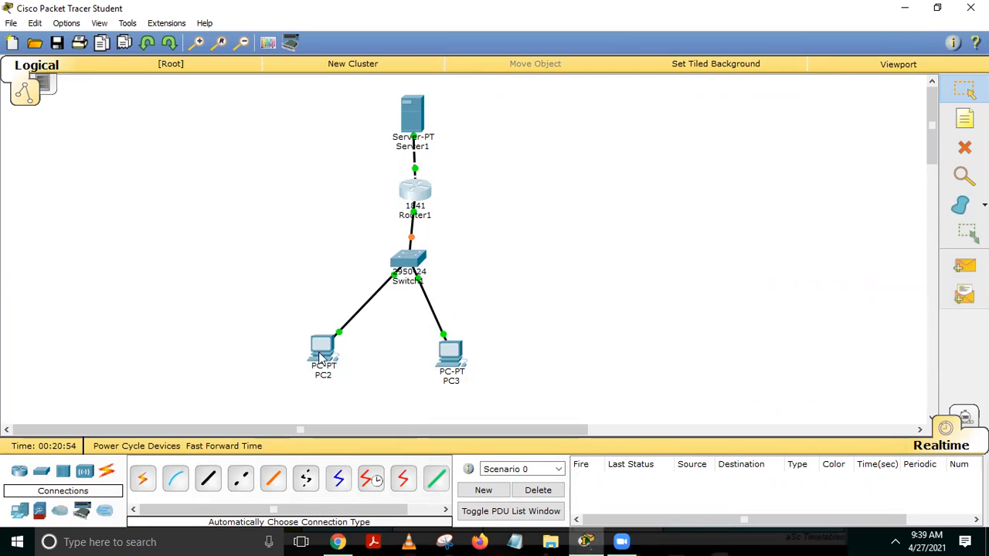
In PC2's IP Configuration, enter IP 192.168.0.2 with mask 255.255.255.0.
left_click(326, 344)
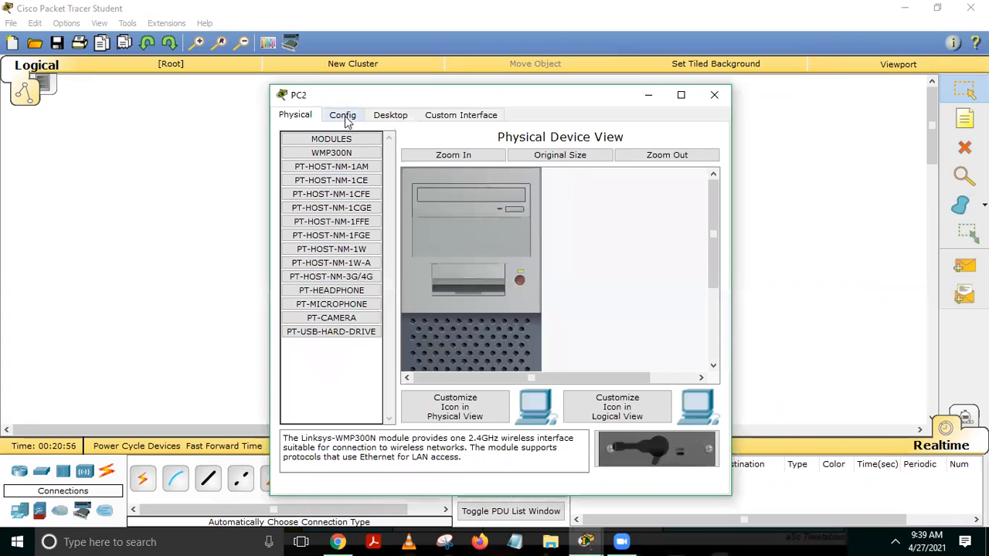
left_click(344, 118)
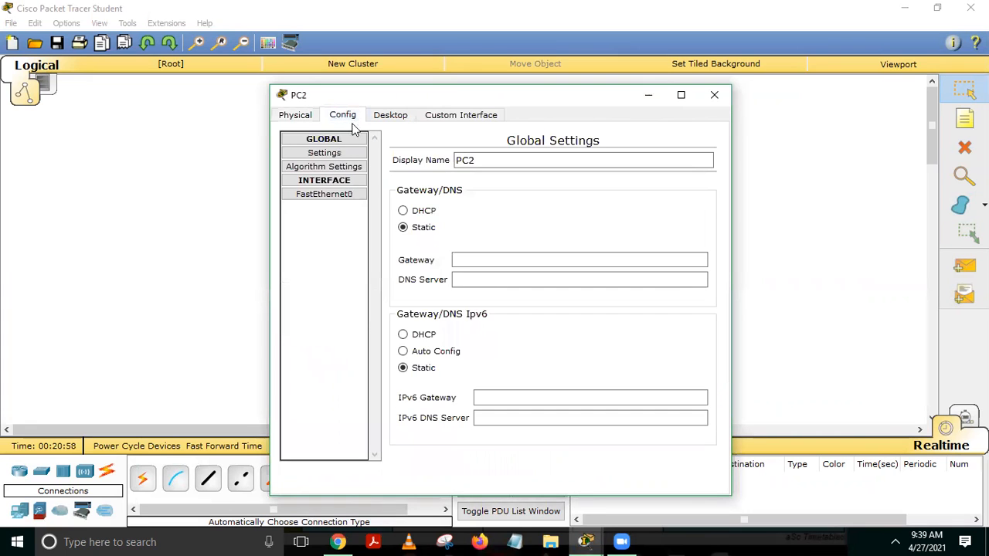
left_click(392, 117)
left_click(324, 191)
left_click(451, 197)
type("192.")
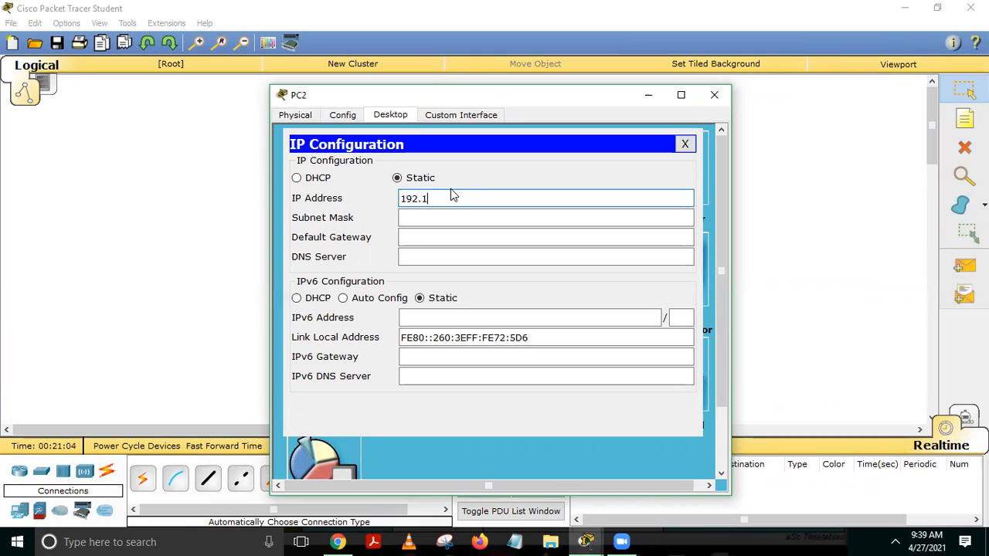
type("168.0.2")
left_click(464, 219)
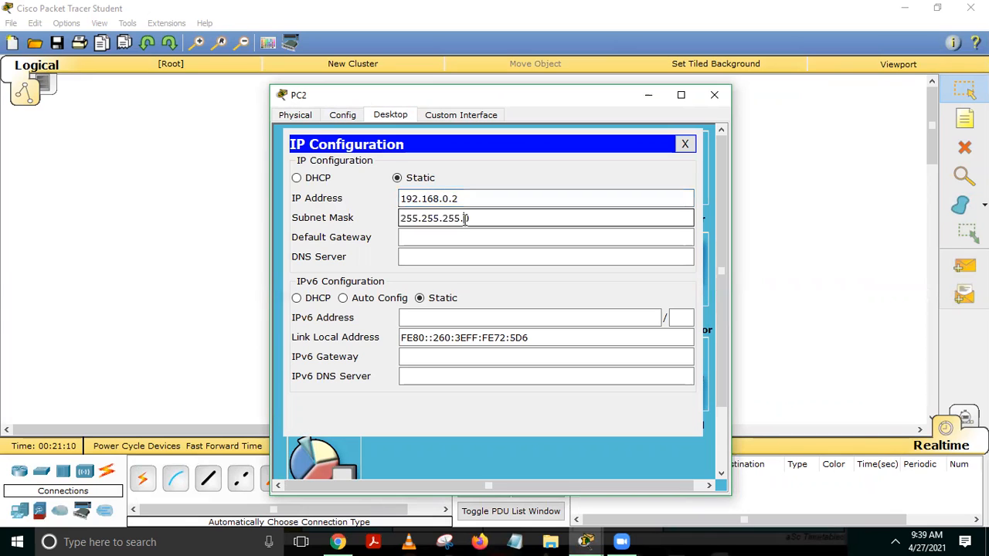
Set PC2's default gateway to 192.168.0.1 and close its windows.
left_click(464, 237)
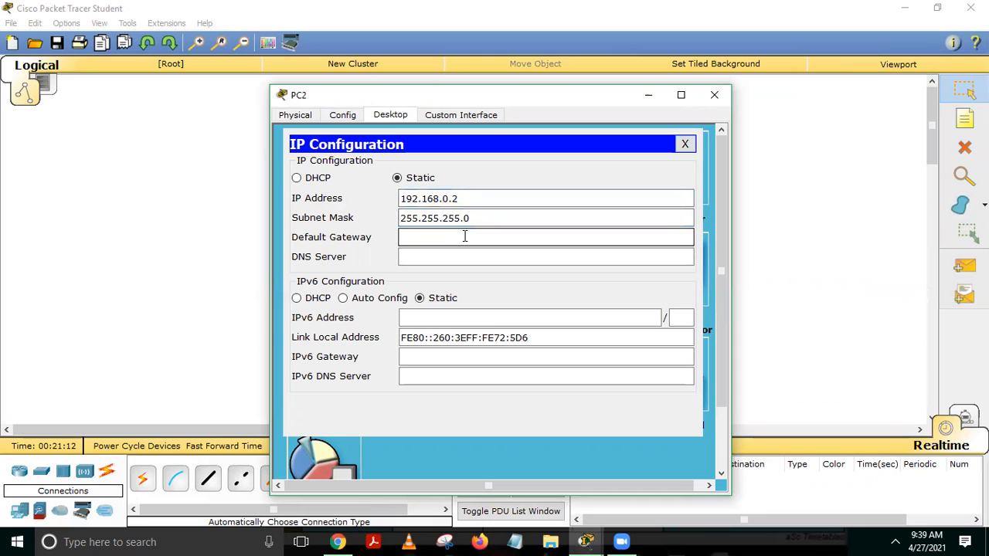
left_click(475, 199)
double_click(474, 199)
key("ctrl+c")
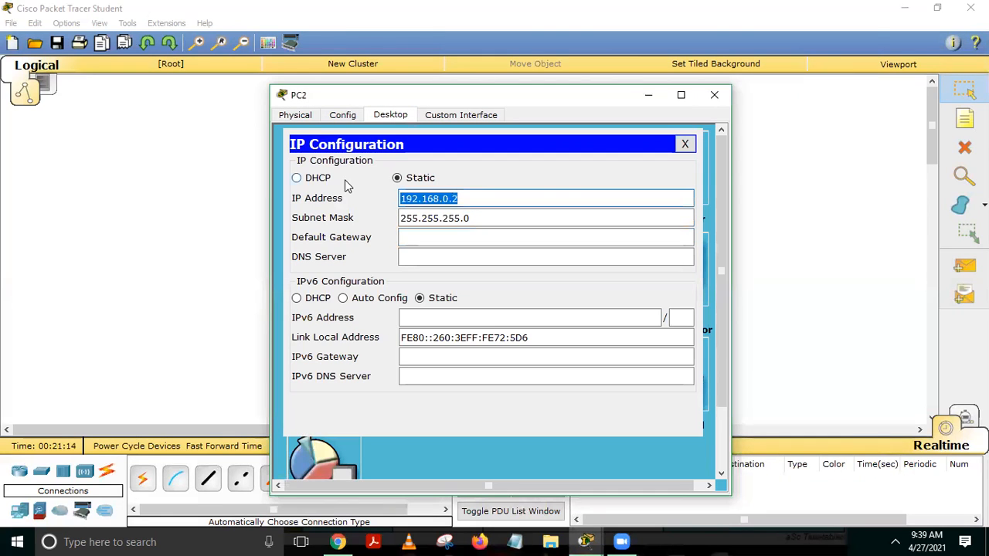
left_click(424, 238)
key("ctrl+v")
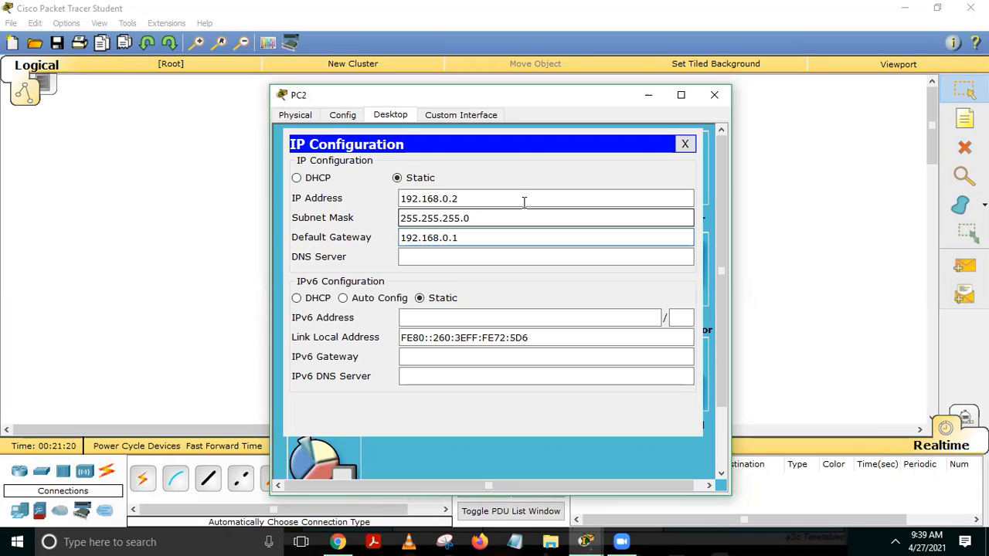
left_click(684, 145)
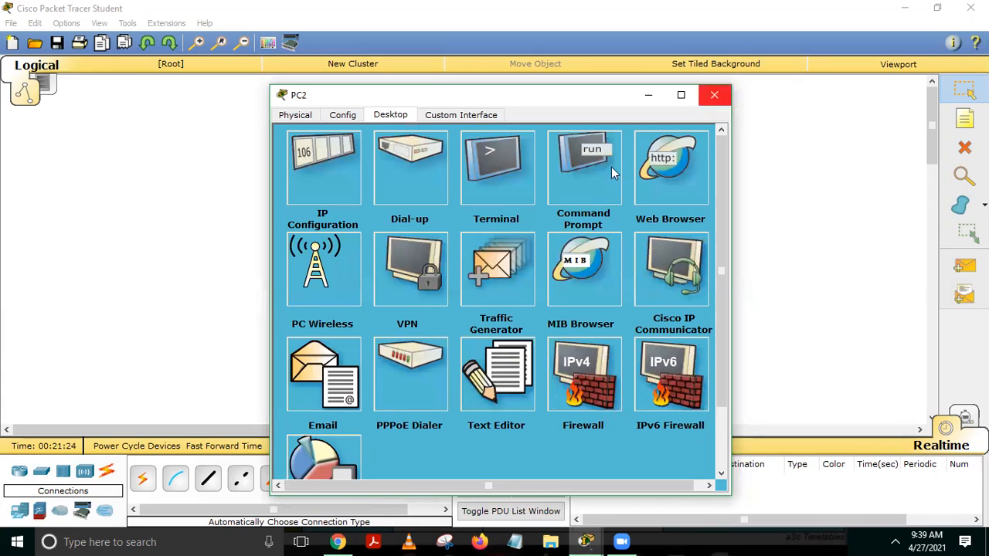
left_click(717, 95)
Give PC3 IP 192.168.0.3, mask 255.255.255.0 and gateway 192.168.0.1, then close its windows.
left_click(450, 355)
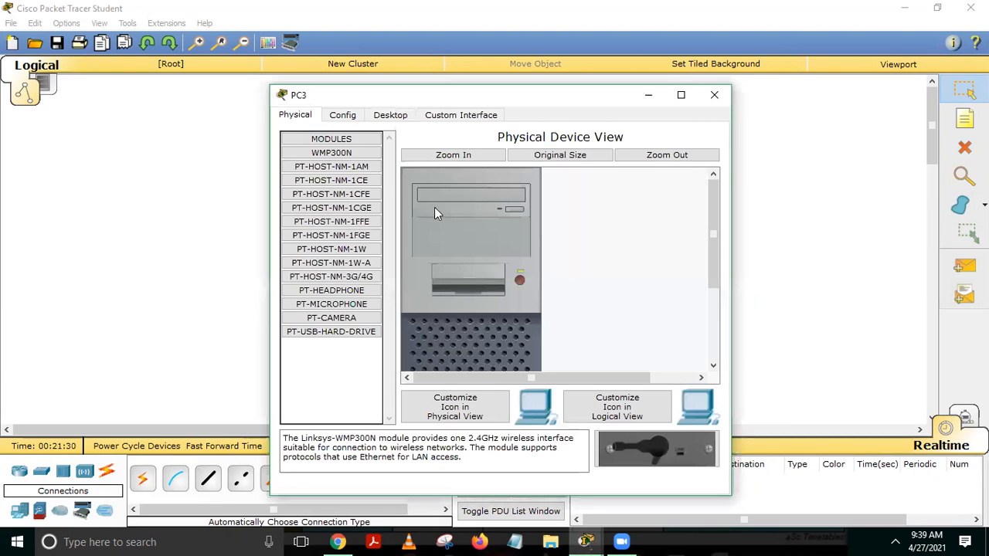
left_click(403, 115)
left_click(351, 184)
left_click(463, 198)
type("1")
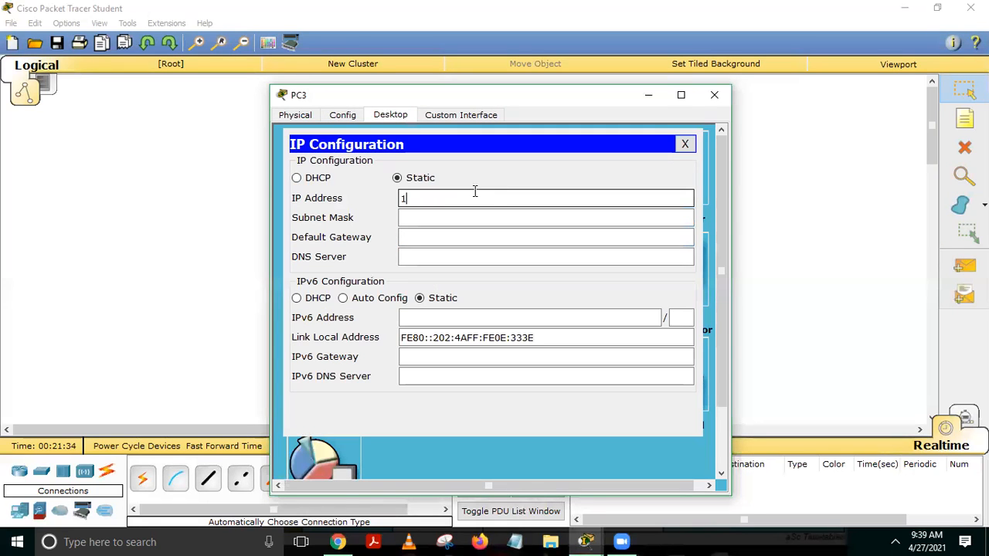
type("92.168.0.3")
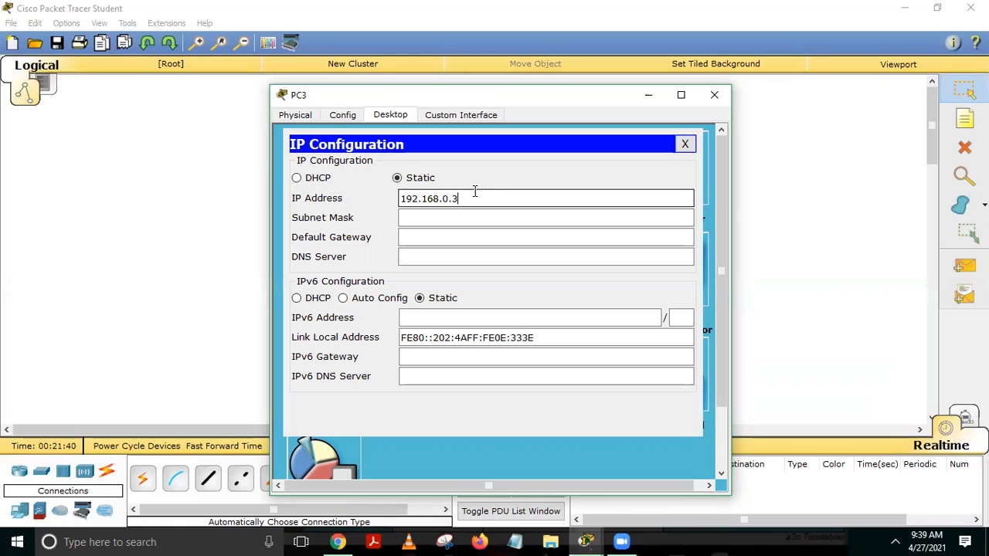
key("shift+Left")
key("shift+Left")
key("shift+Left")
key("shift+Left")
key("shift+Left")
key("shift+Left")
key("shift+Left")
key("shift+Left")
key("shift+Left")
key("shift+Left")
key("shift+Left")
key("Left")
key("Tab")
key("Tab")
type("192.168.0.1")
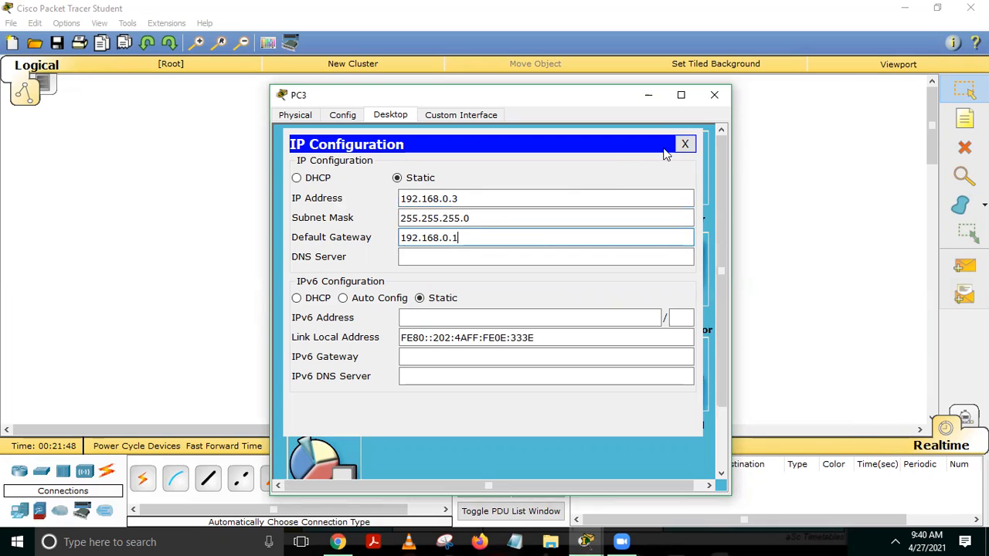
left_click(683, 146)
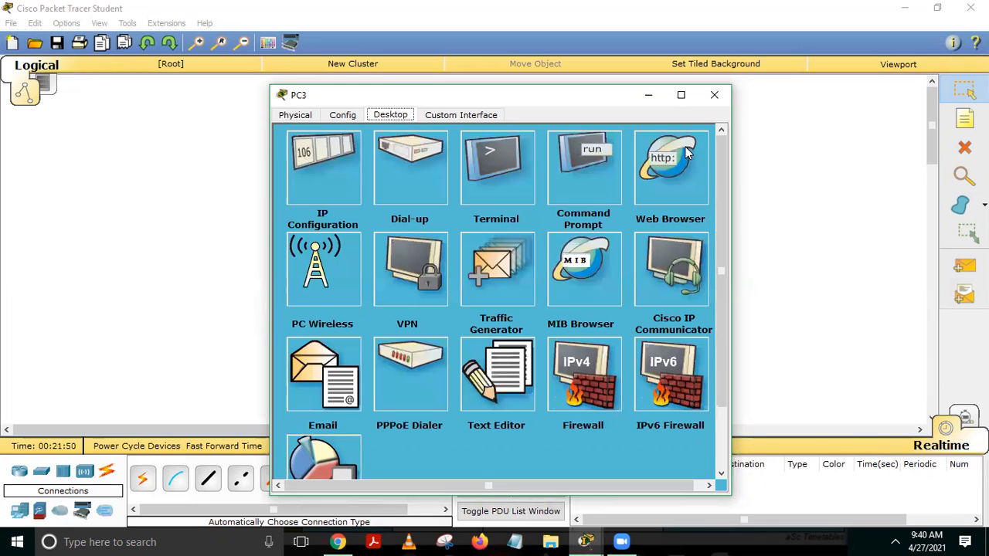
left_click(714, 99)
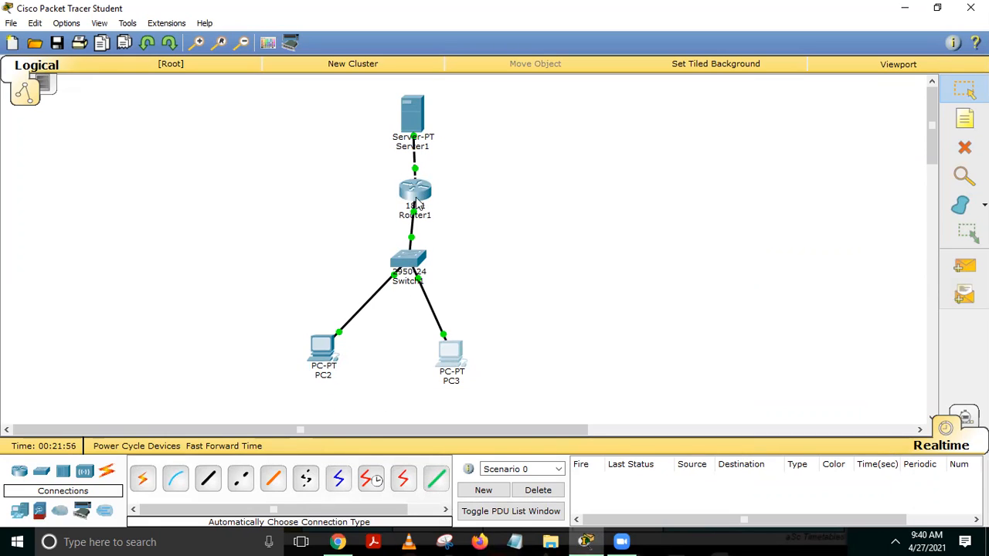
Give Server1 IP 10.10.10.2, mask 255.0.0.0 and gateway 10.10.10.1 via Desktop IP Configuration.
left_click(414, 124)
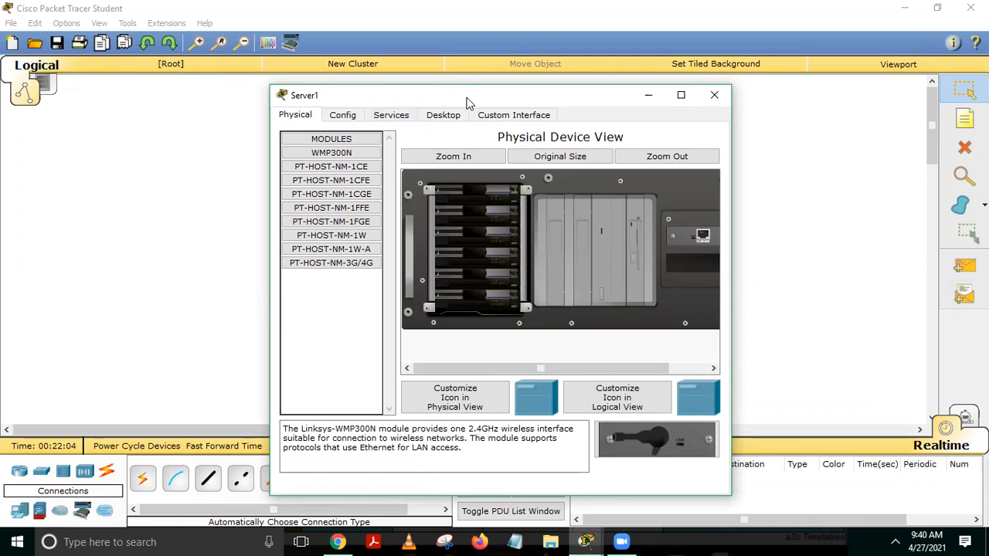
left_click_drag(467, 99, 726, 93)
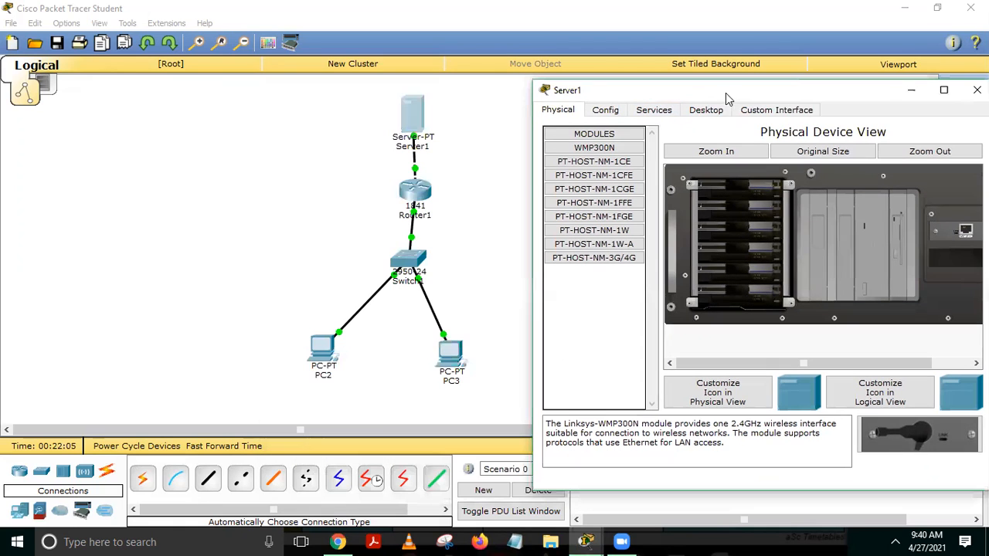
left_click(606, 110)
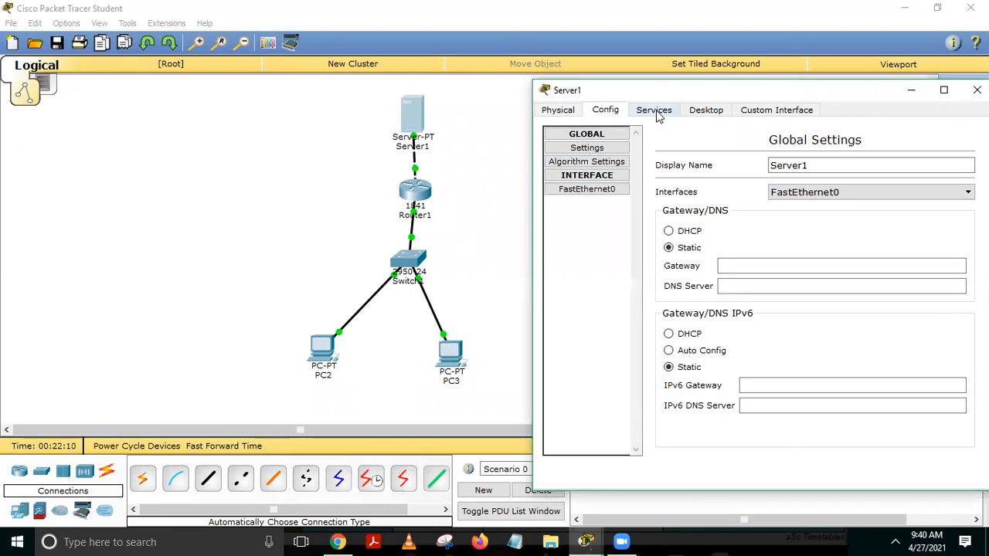
left_click(704, 113)
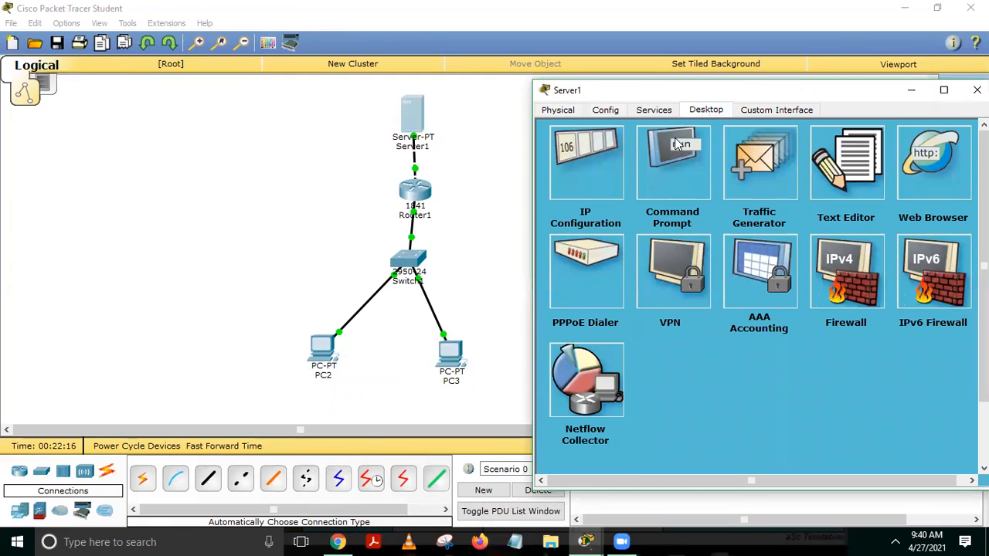
left_click(598, 162)
left_click(749, 222)
type("1")
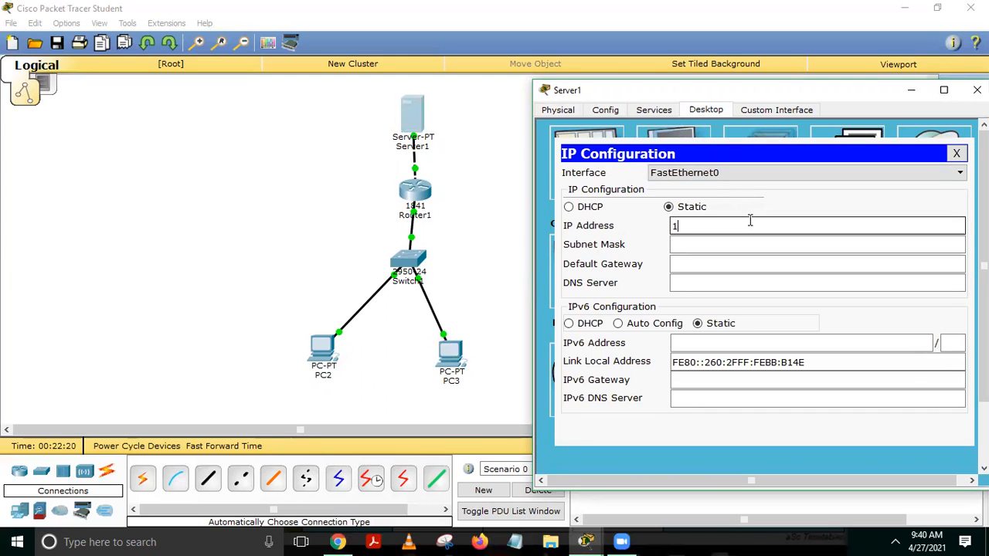
type("0.10.10.2")
key("Tab")
key("Tab")
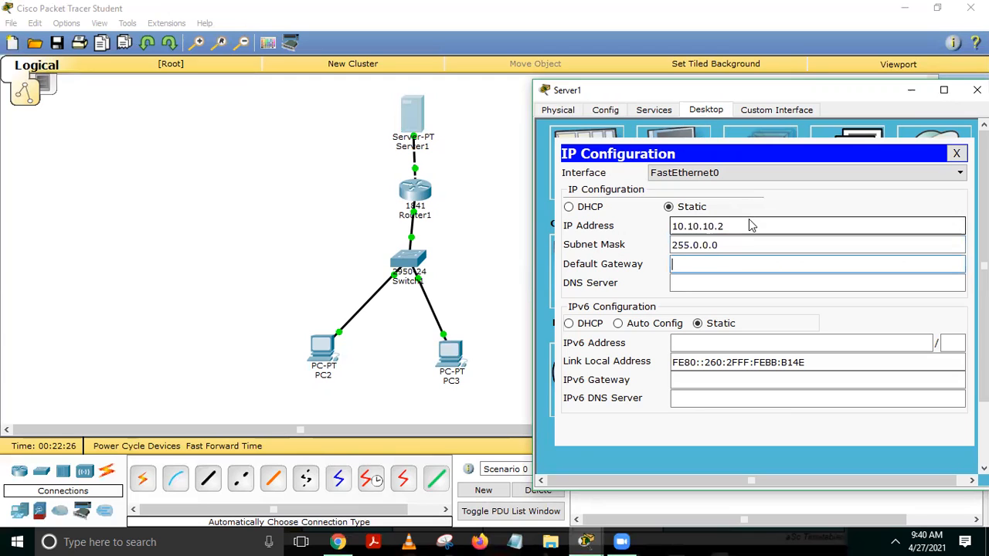
type("10.10.10.1")
left_click(958, 153)
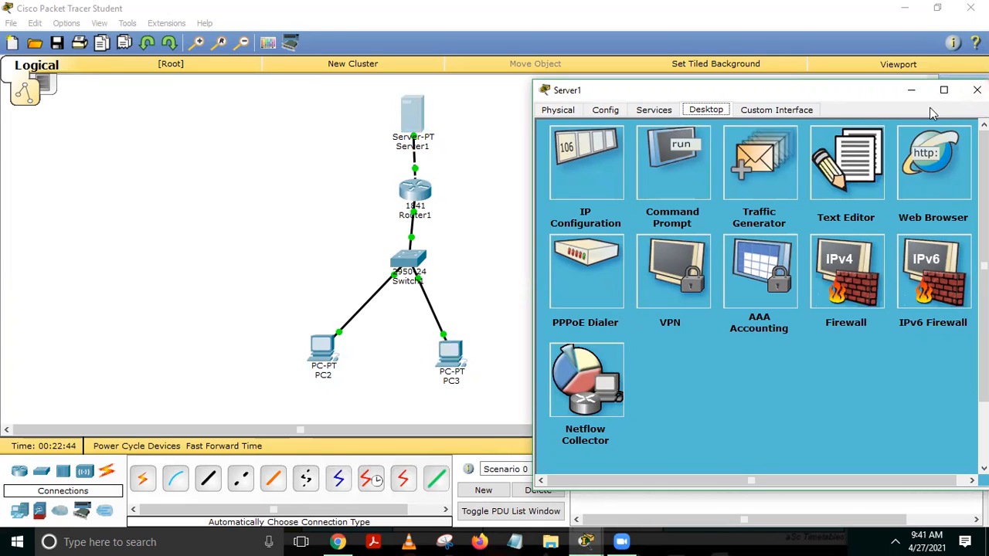
left_click(977, 90)
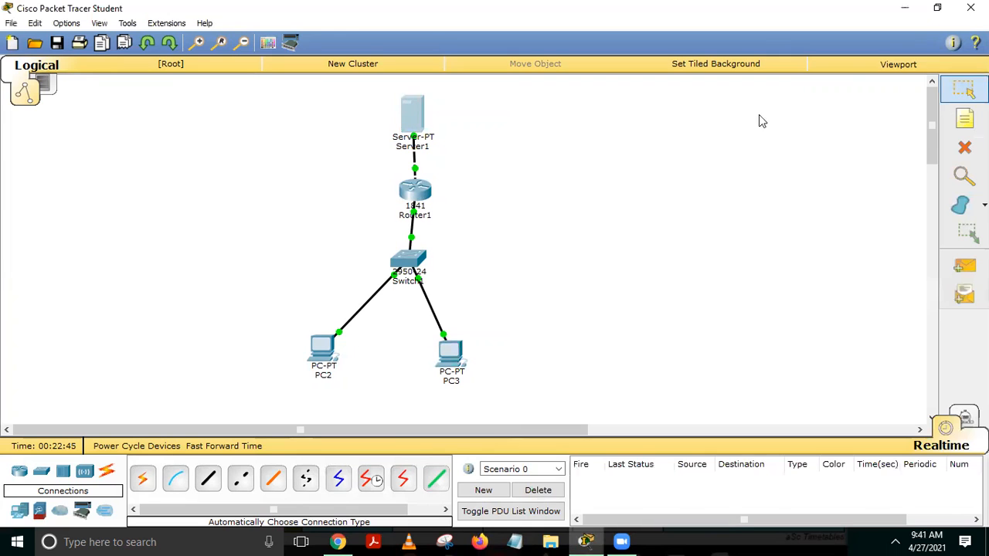
Change the server's Display Name in its Config tab from Server1 to 'FTP Server'.
left_click(412, 116)
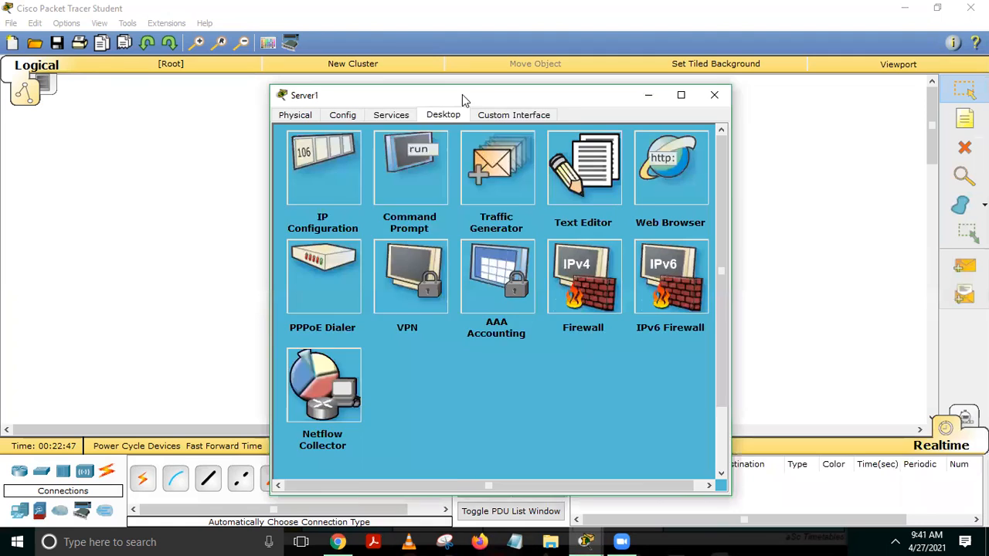
left_click_drag(461, 94, 649, 90)
left_click(483, 115)
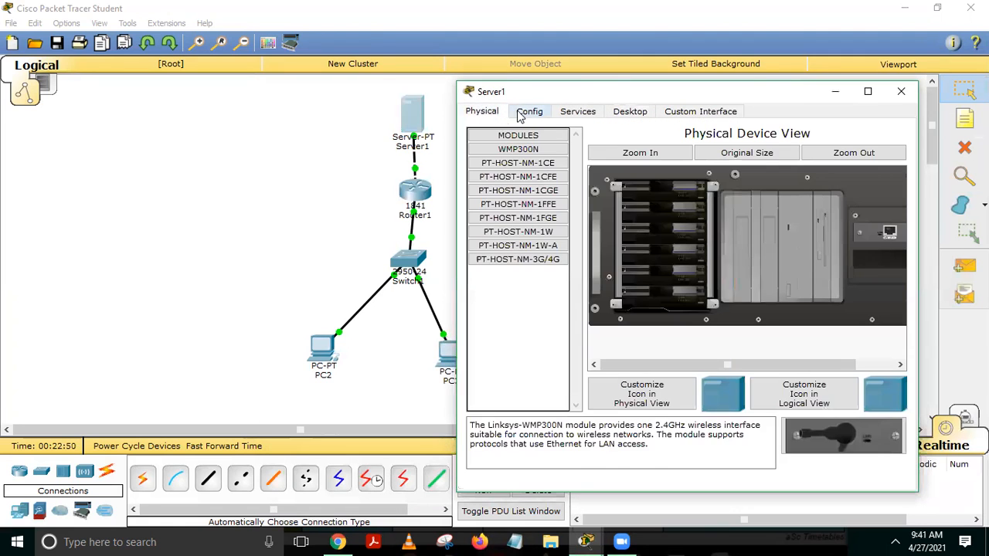
left_click(526, 112)
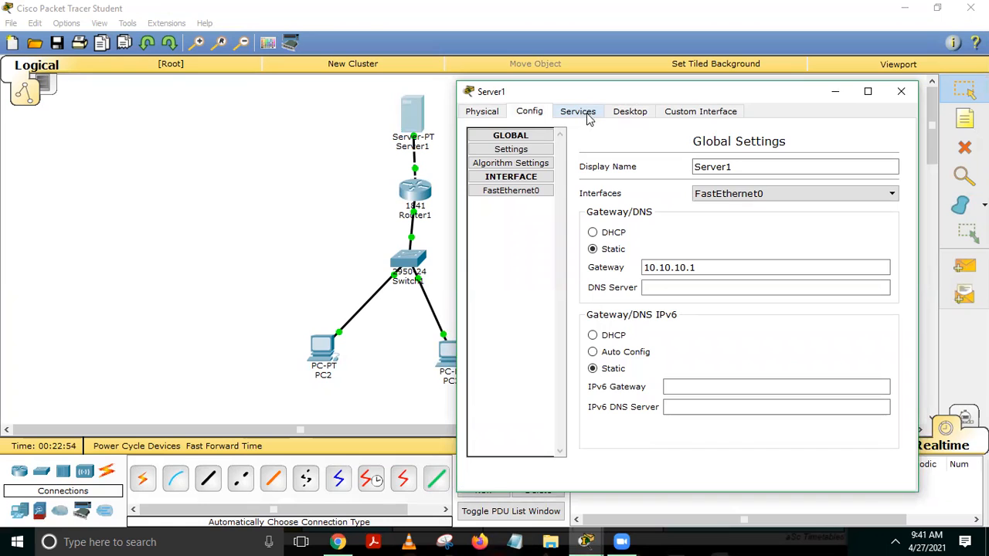
left_click(743, 166)
key("BackSpace")
key("BackSpace")
key("BackSpace")
key("BackSpace")
key("BackSpace")
key("BackSpace")
key("BackSpace")
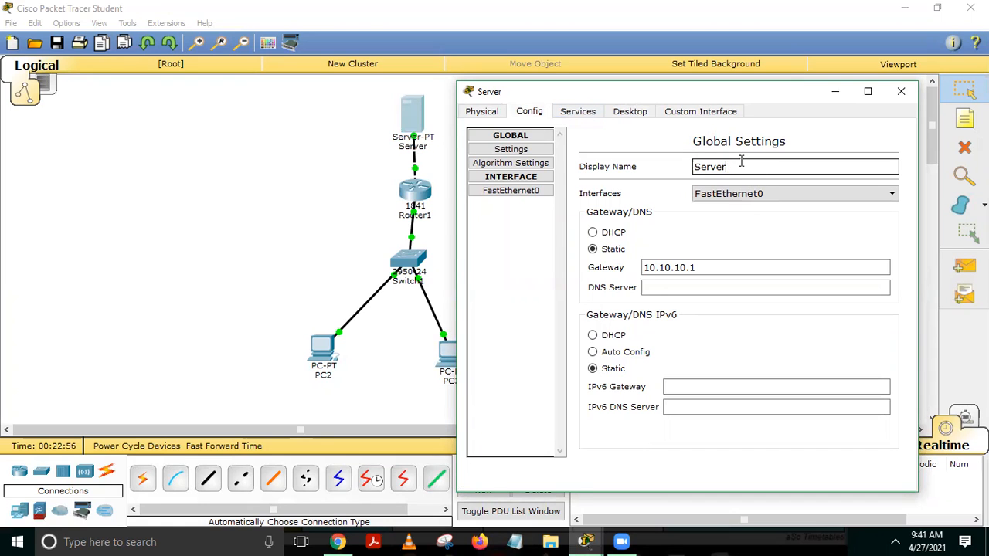
type("FTP Server")
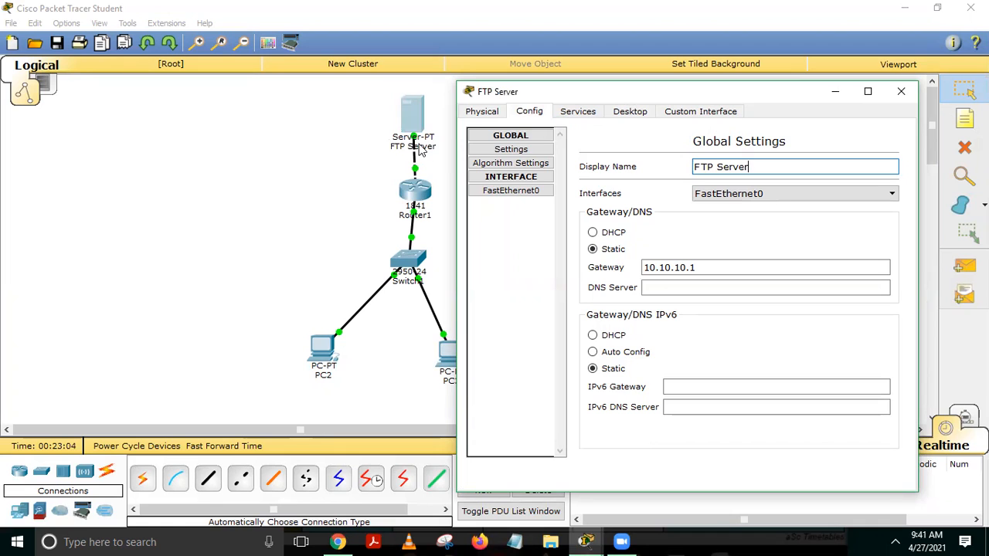
In the server's FTP service, enter username cisco1 and its password.
left_click(579, 113)
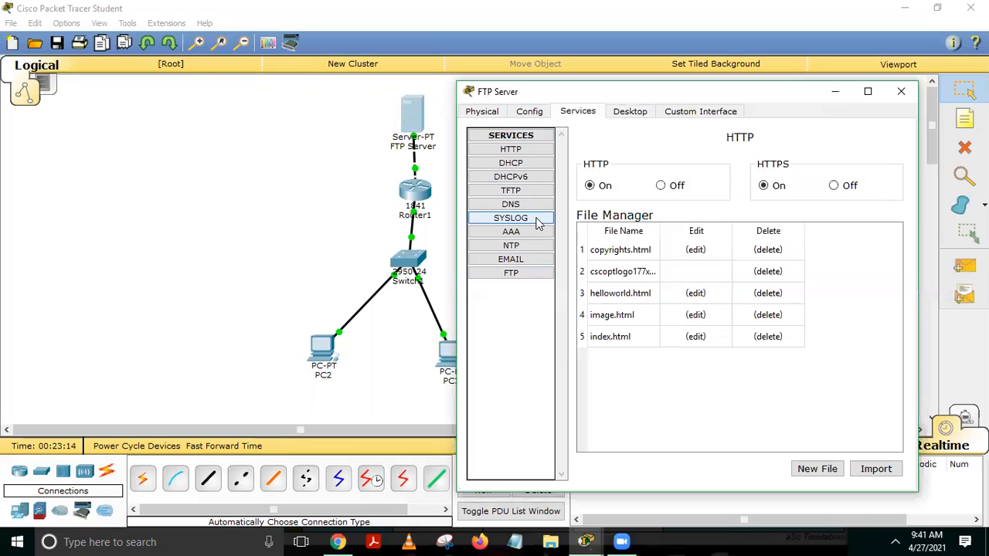
left_click(519, 276)
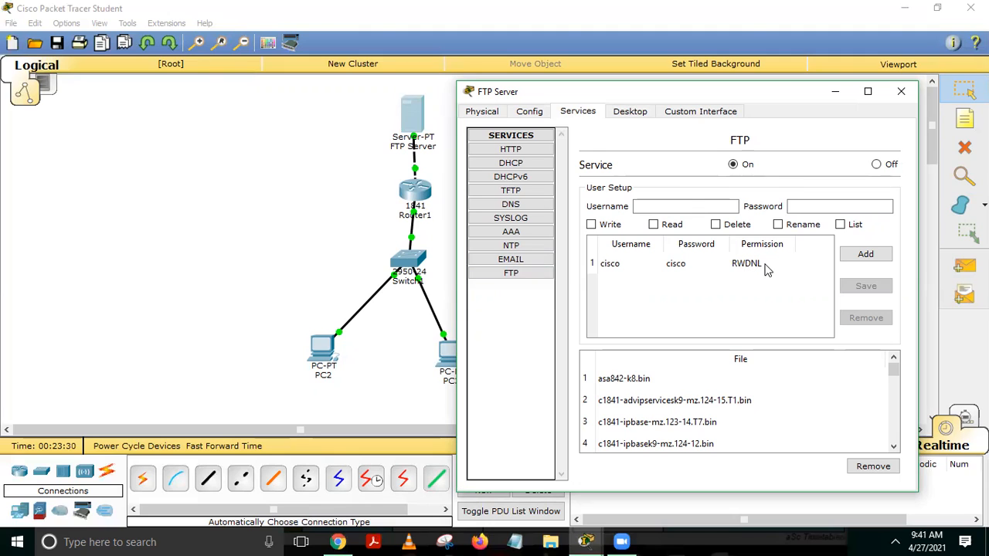
left_click(687, 204)
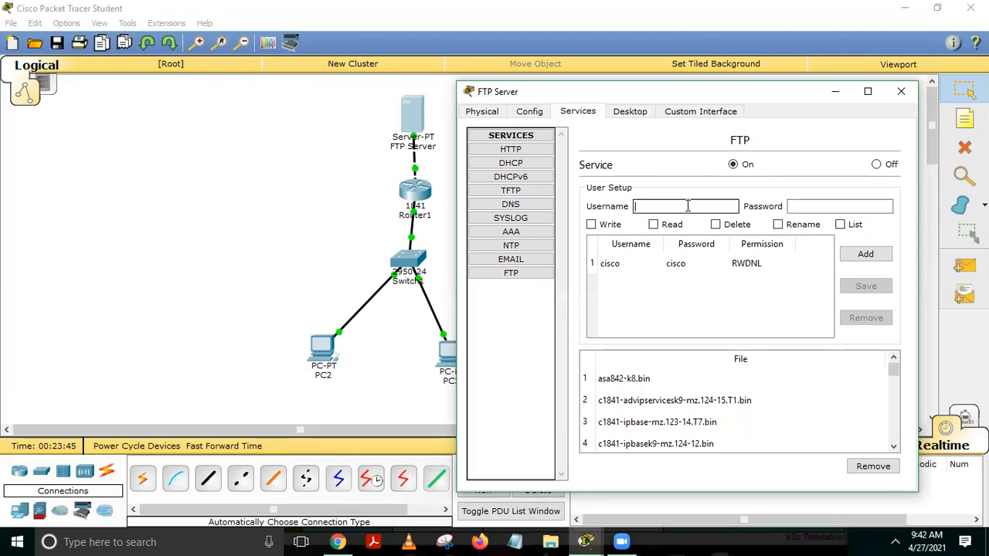
type("cisco1")
key("Tab")
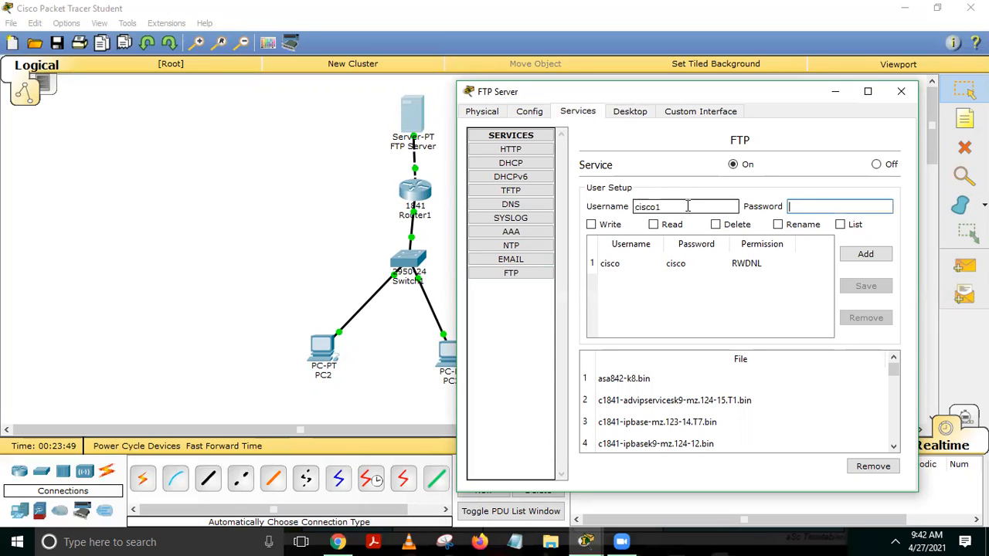
type("test")
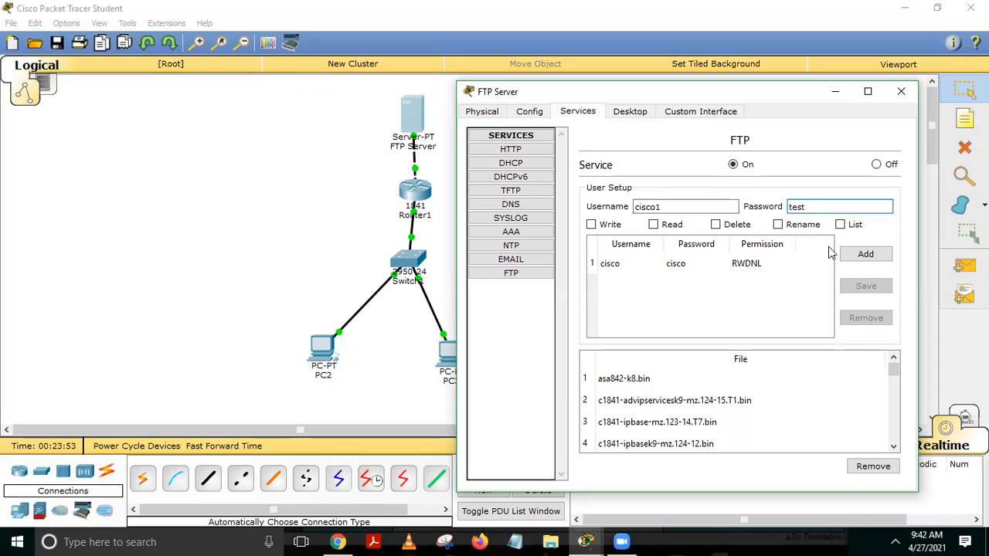
Grant the user Write, Read, Rename and List rights, add it, and close the window.
left_click(612, 224)
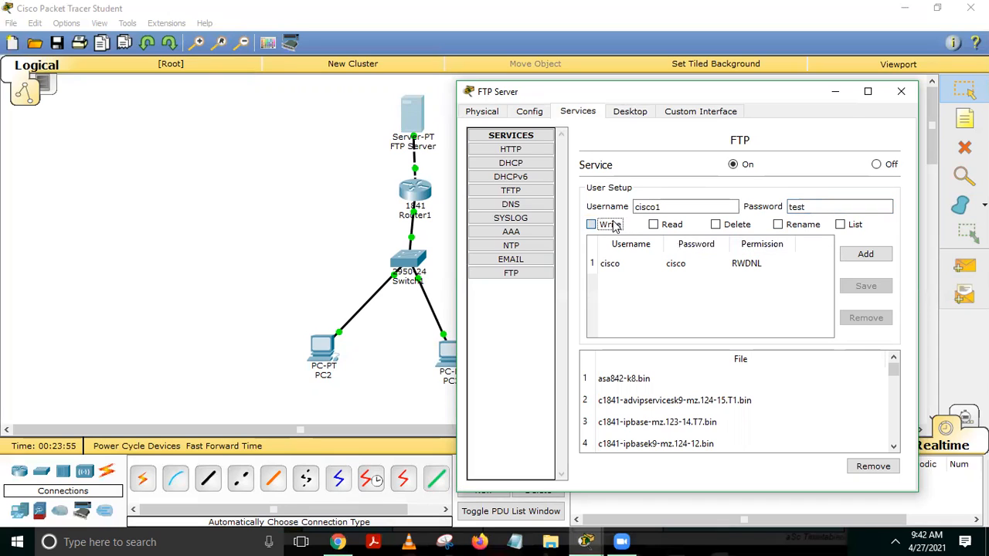
left_click(660, 228)
left_click(791, 229)
left_click(842, 228)
left_click(864, 257)
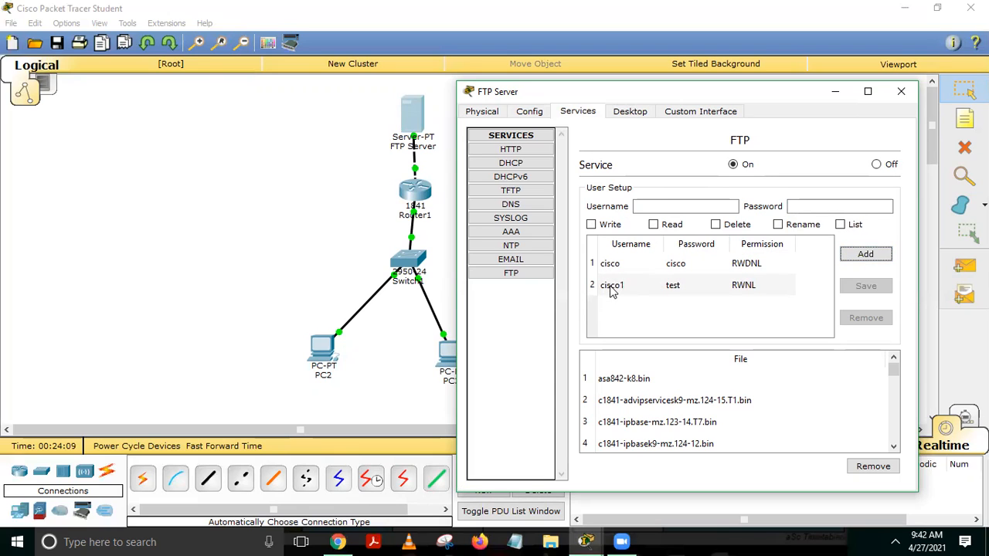
left_click(903, 96)
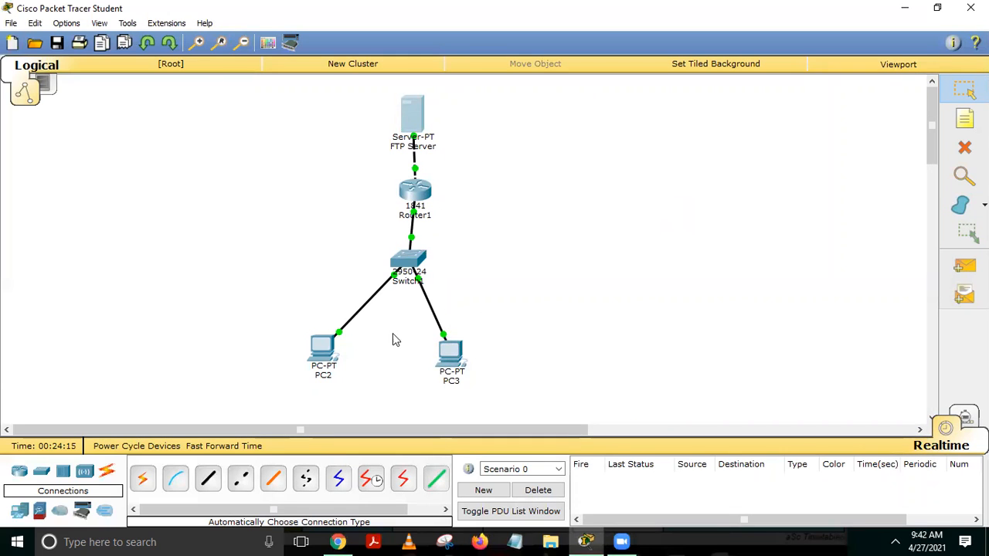
In PC2's Text Editor, write 'Hello World.' and 'Testing file for FTP Services' on two lines.
left_click(323, 355)
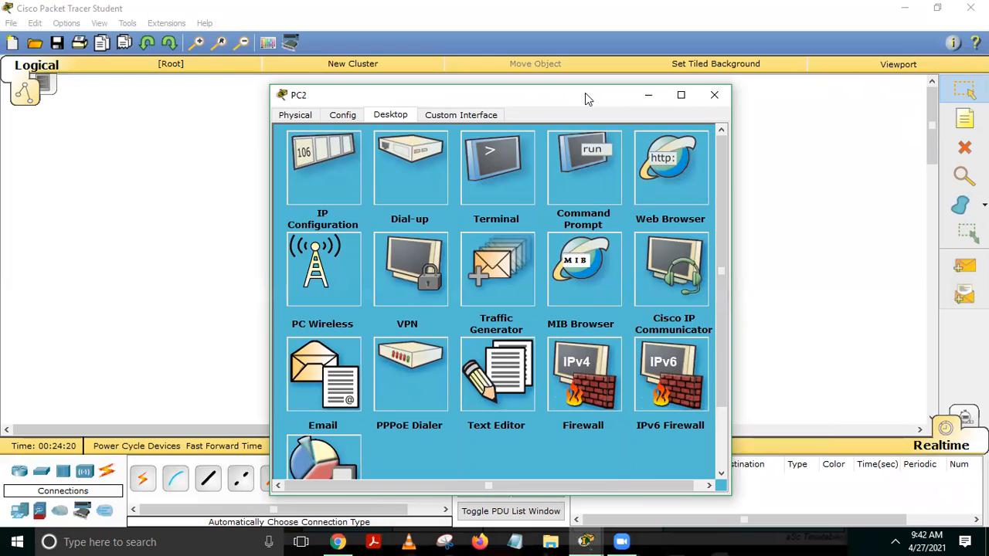
left_click_drag(585, 93, 762, 60)
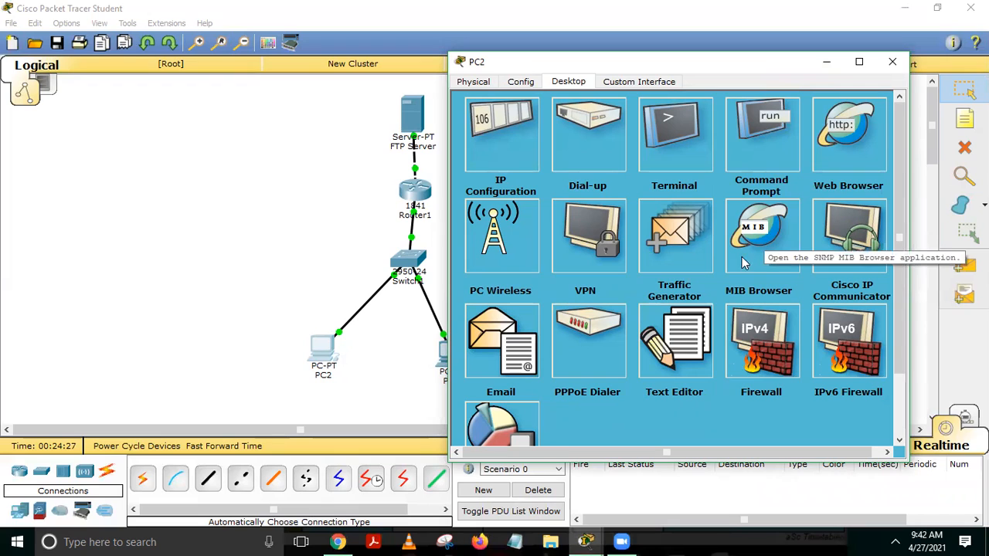
left_click(682, 348)
left_click(601, 181)
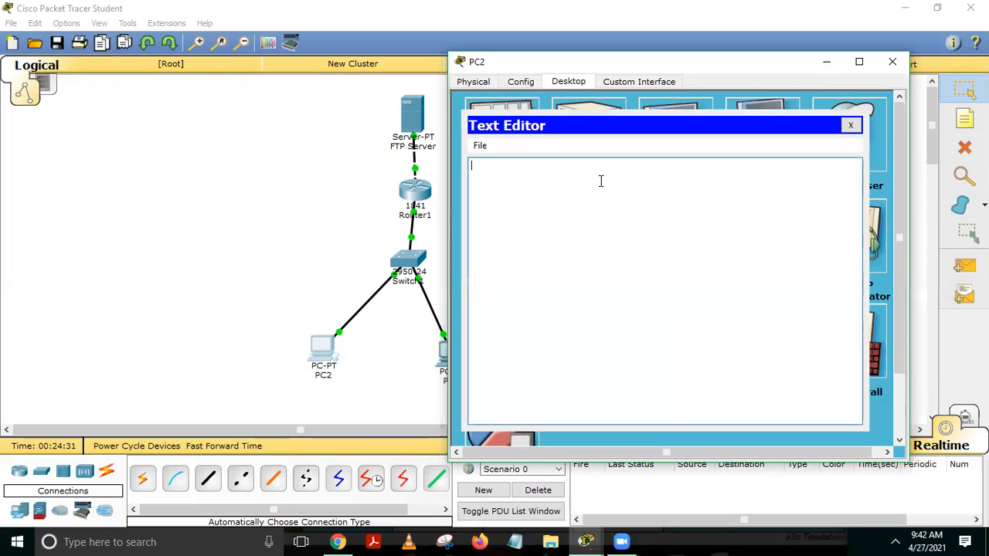
type("Hello World.")
key("Return")
type("Testing file for")
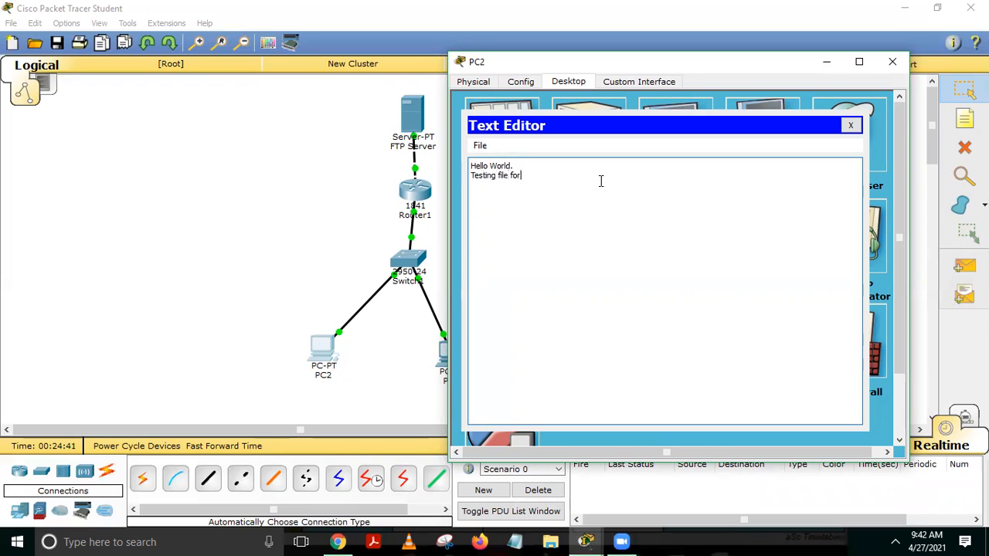
type(" FT")
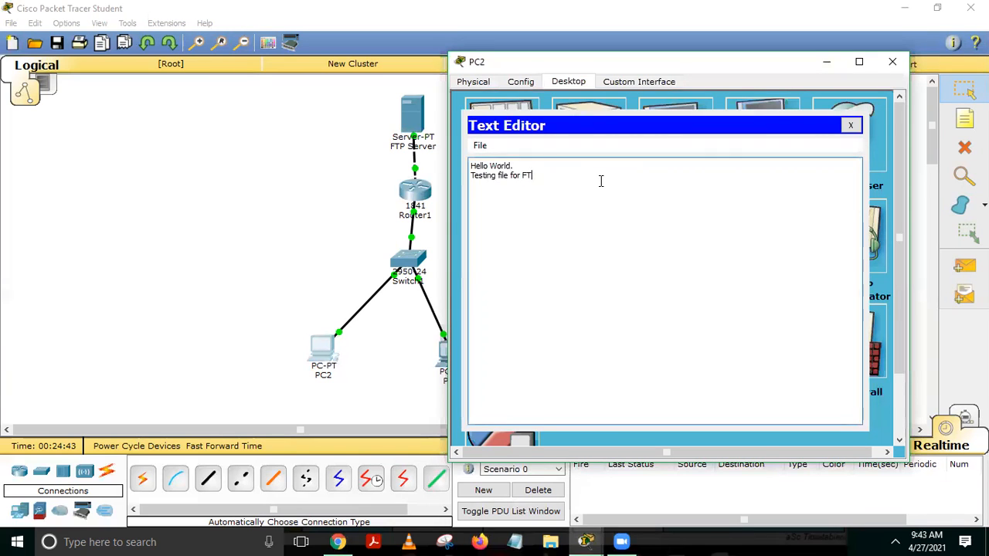
type("P Services")
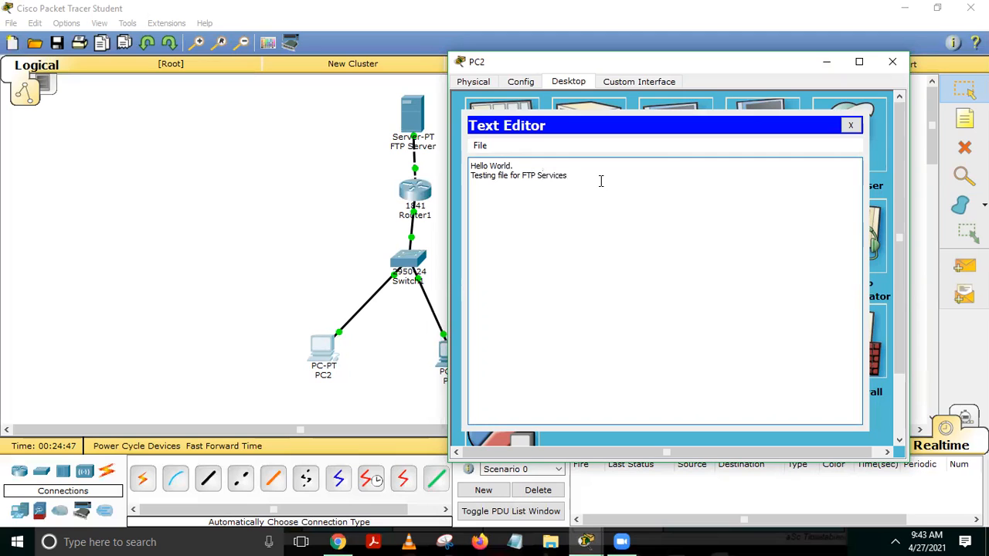
Save the text as hello.txt.
left_click(850, 126)
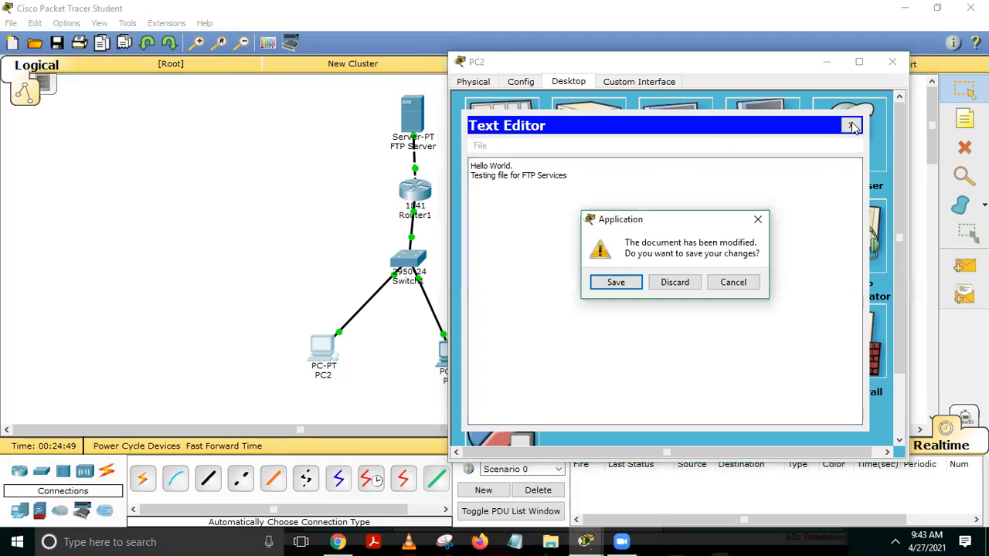
left_click(621, 285)
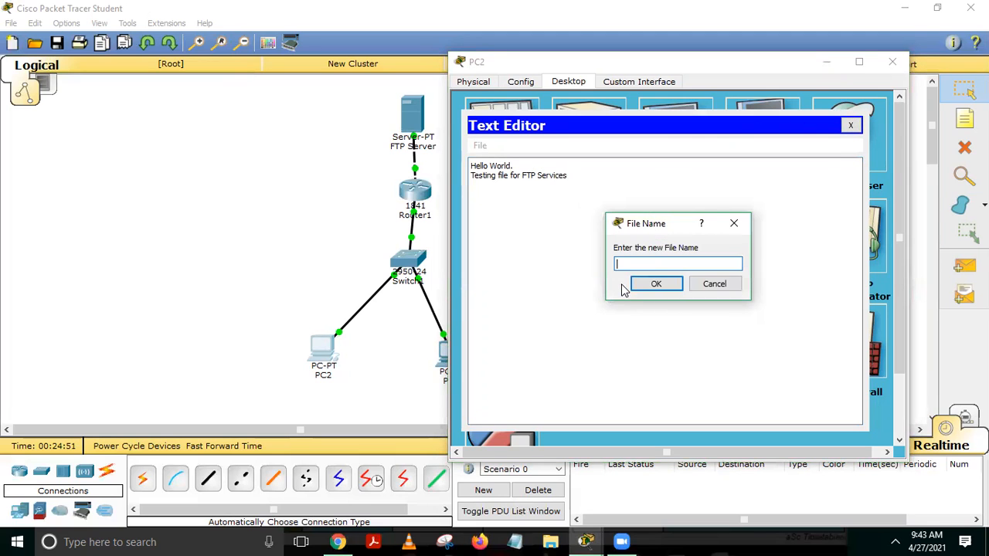
type("hello")
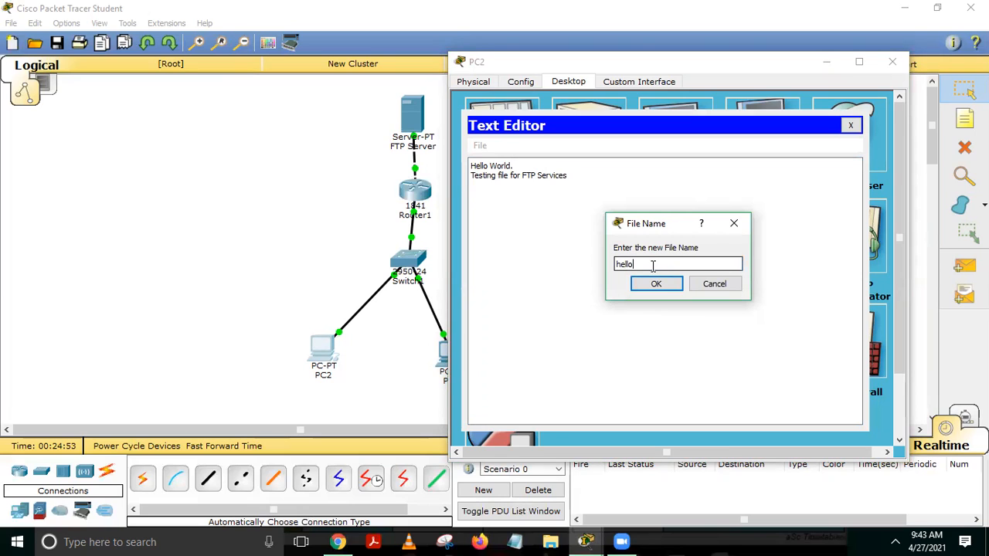
type(".txt")
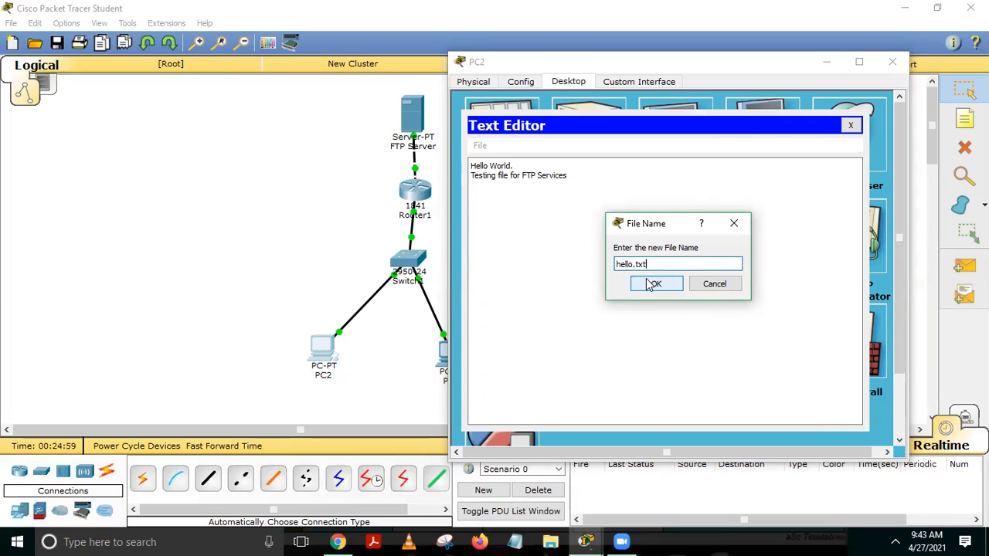
left_click(656, 284)
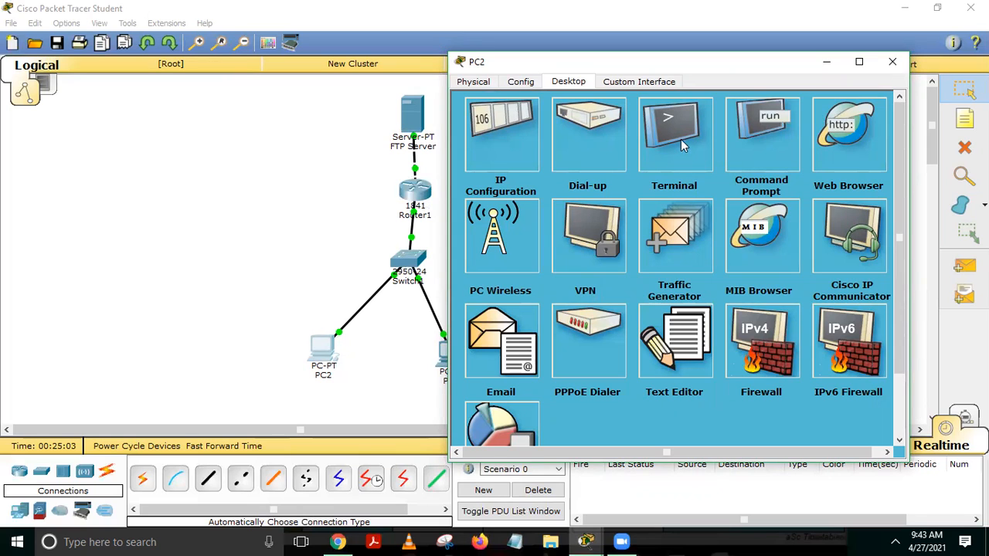
Ping 10.10.10.2 twice from PC2's Command Prompt, then type ftp.
left_click(770, 133)
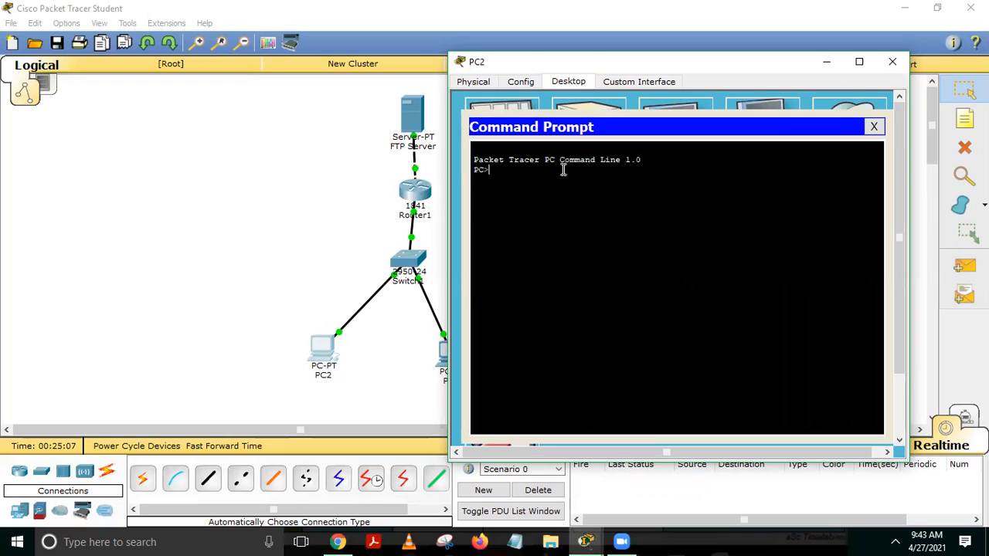
type("ping 10.10.10.2")
key("Return")
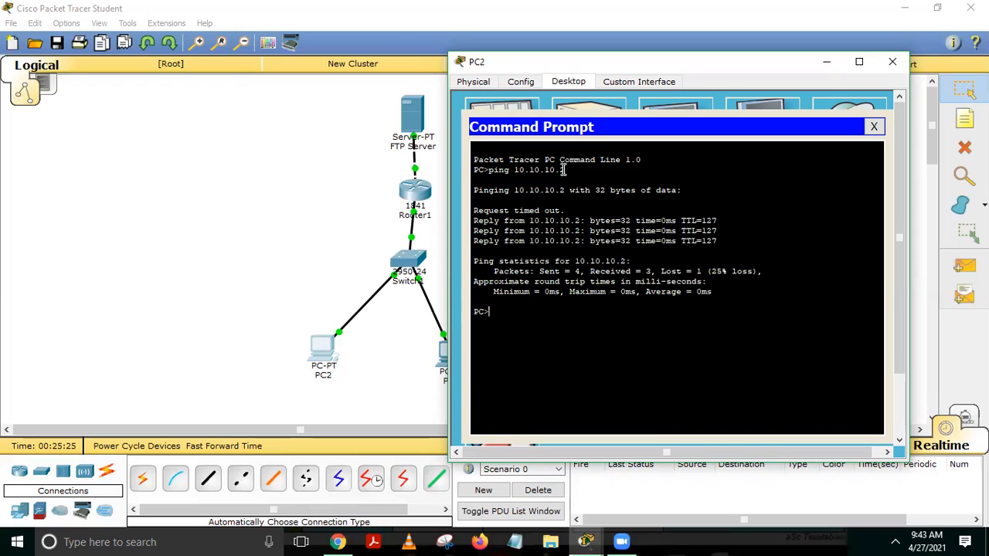
key("Up")
key("Return")
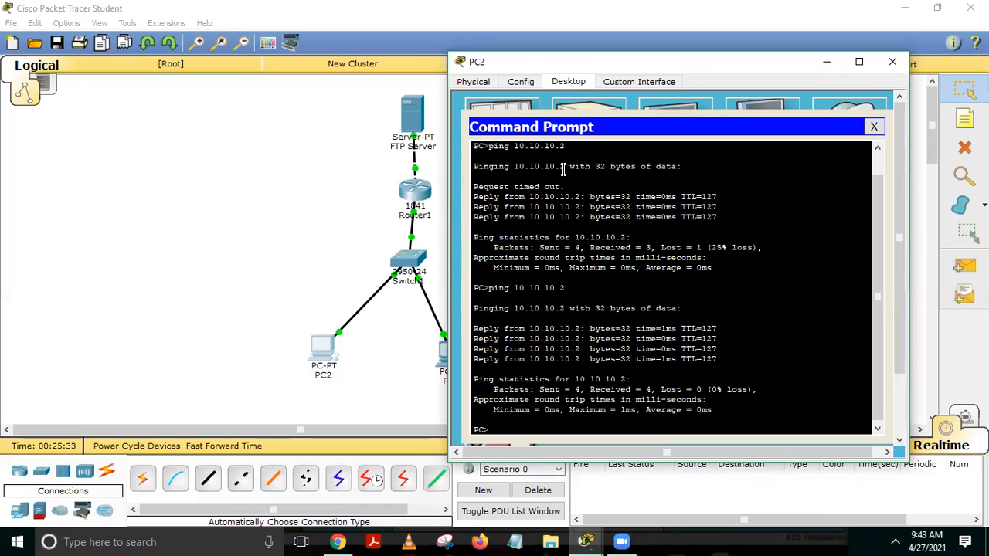
type("ftp")
Show the ftp usage on PC2, then connect to the FTP server at 10.10.10.2.
key("Return")
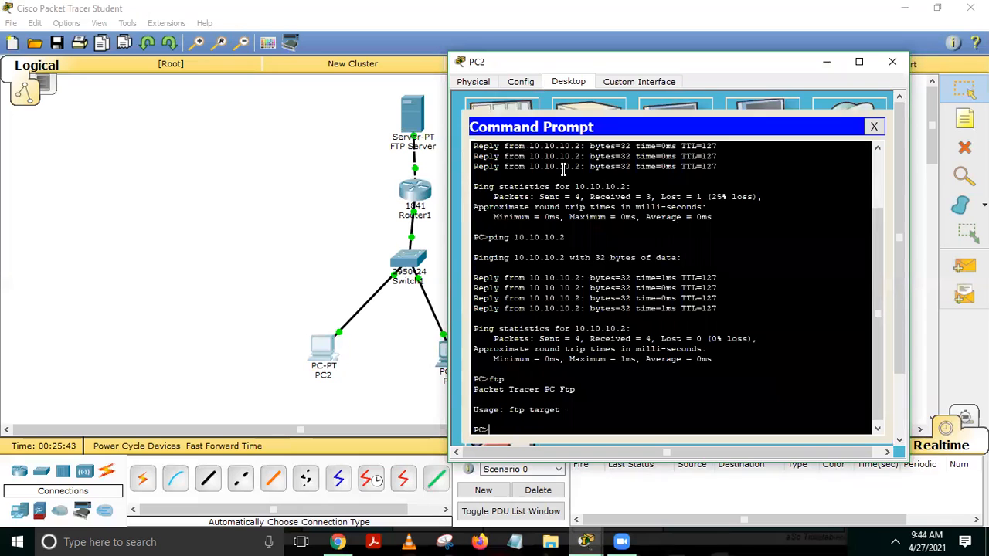
type("ftp 10.10.10.2")
key("Return")
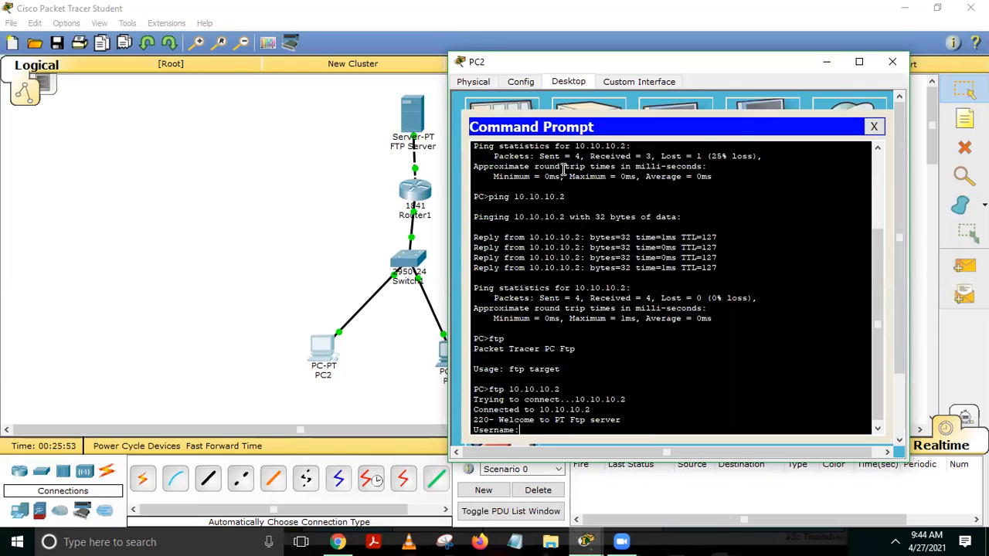
Log in with the FTP username and password and check the 230 Logged in confirmation.
type("ciscol")
key("Return")
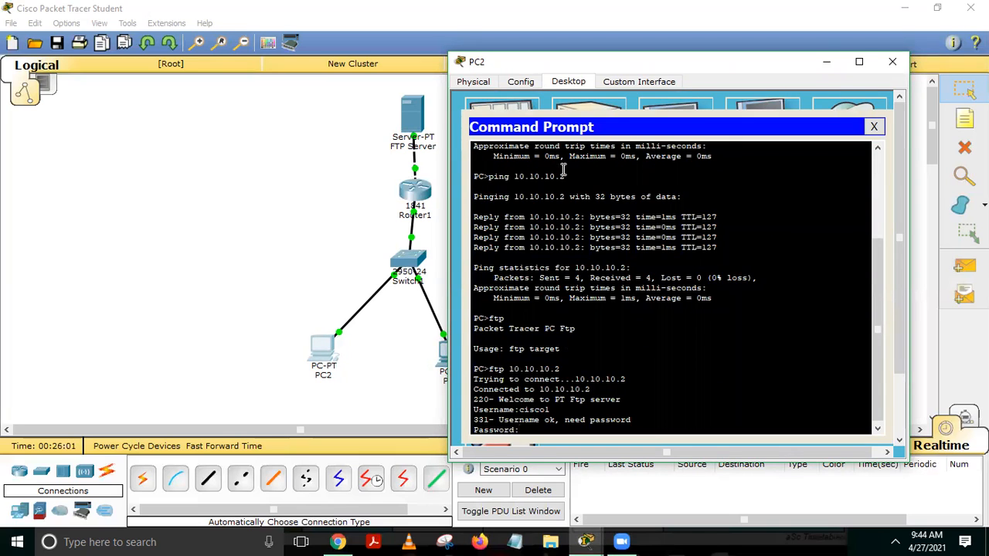
key("Return")
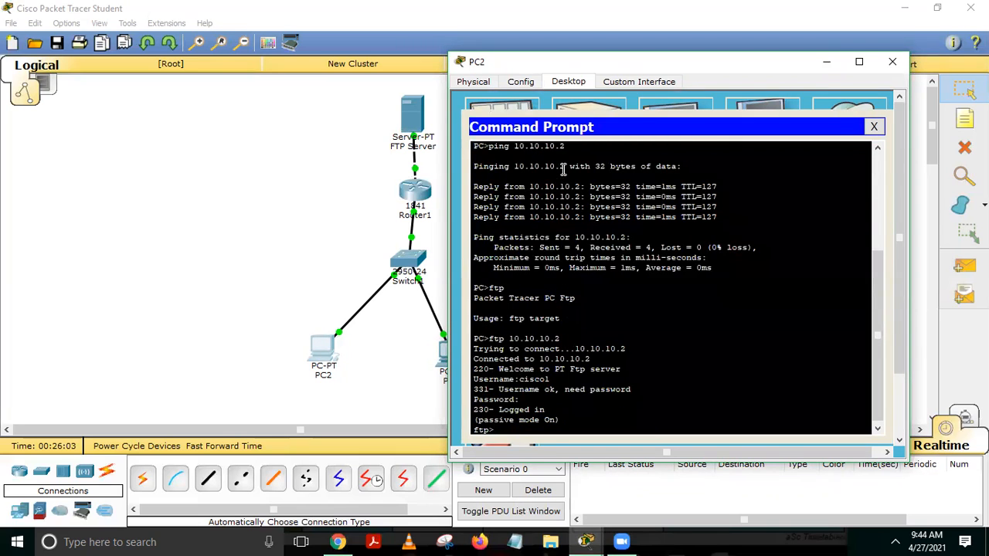
left_click_drag(476, 410, 545, 410)
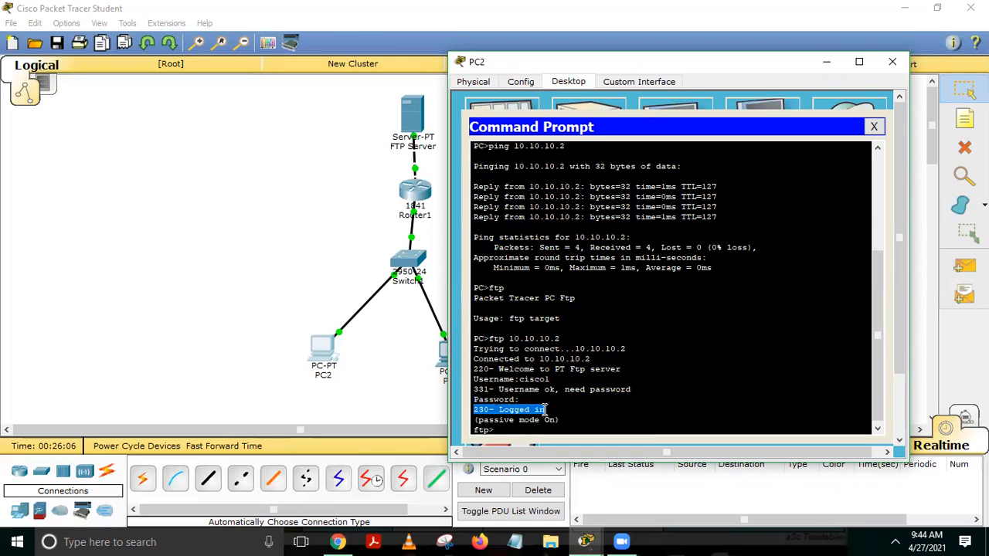
left_click(508, 432)
Upload hello.txt from PC2 to the FTP server with put and check the file-writing confirmation.
type("put hello")
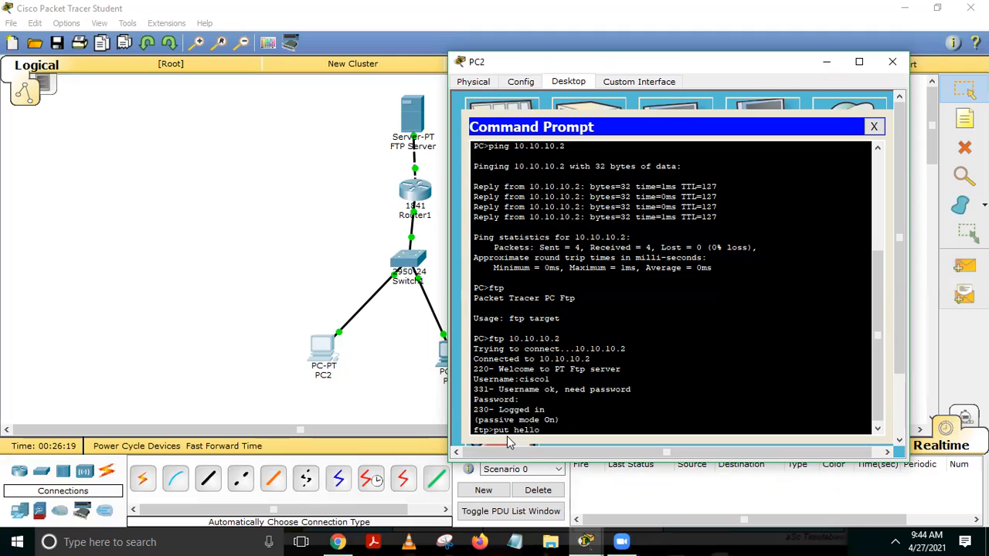
type(".txt")
key("Return")
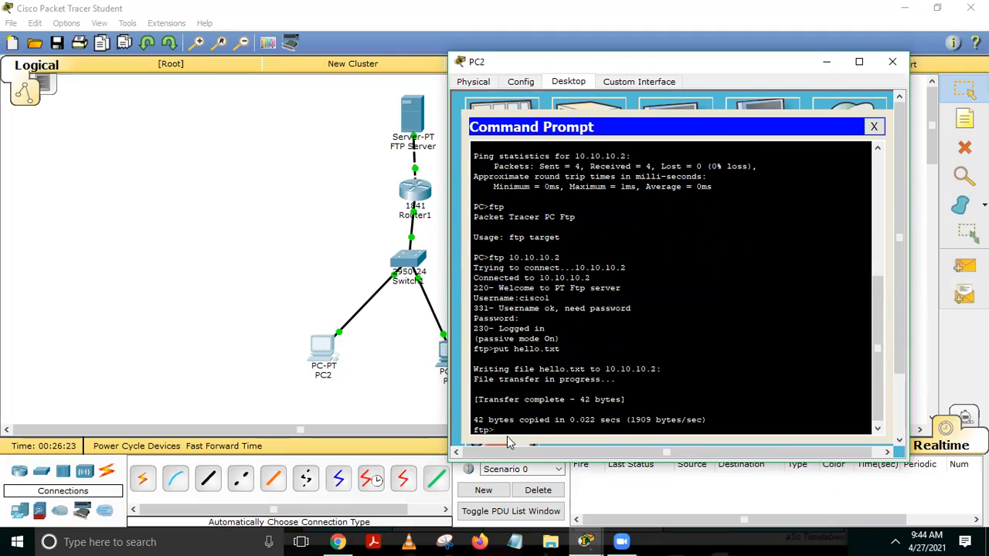
left_click_drag(475, 370, 626, 419)
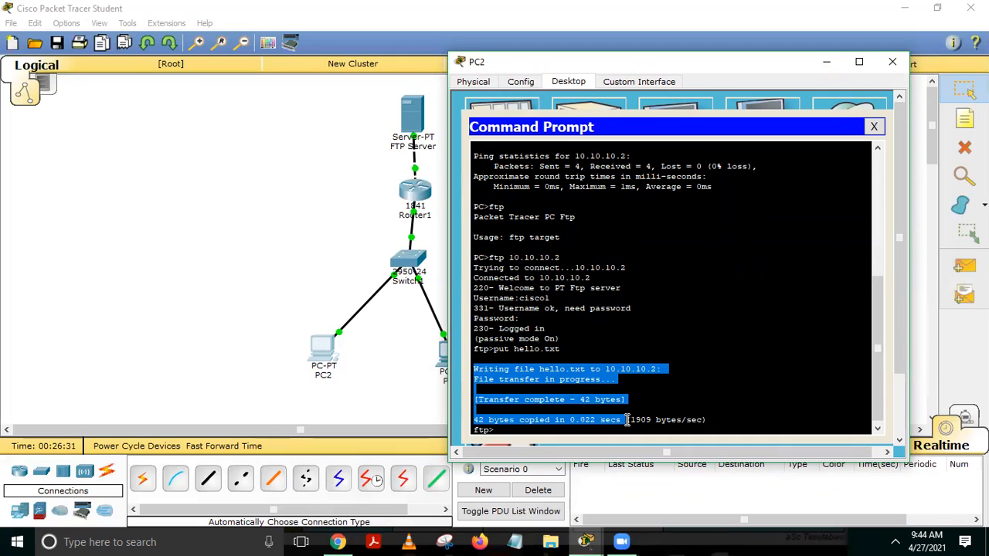
left_click(560, 430)
List the server files with dir and confirm hello.txt appears at 42 bytes.
type("di")
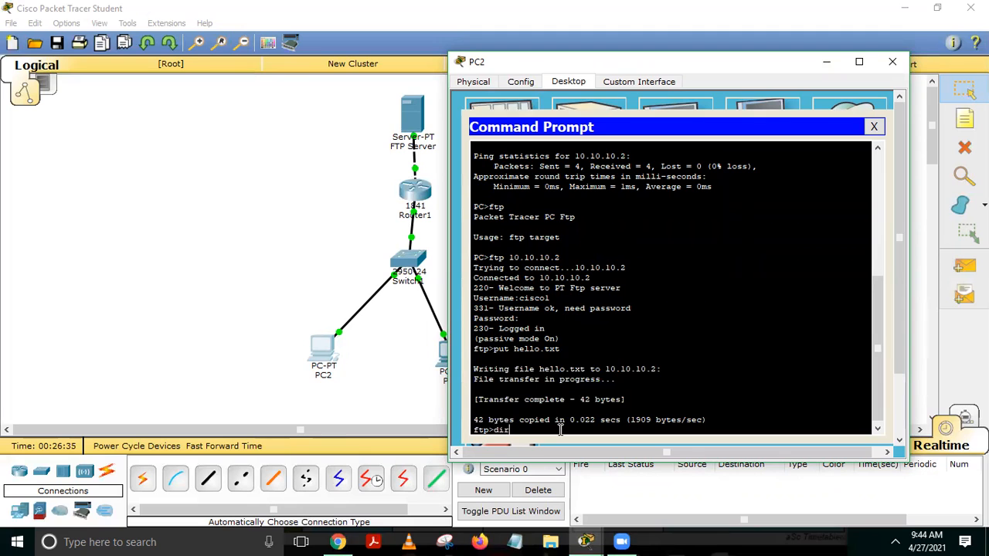
type("r")
key("Return")
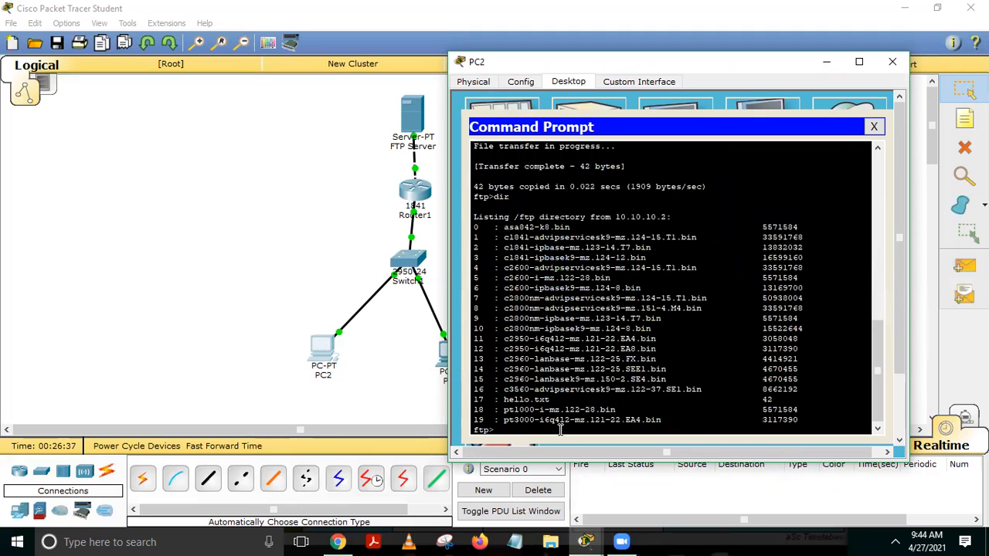
left_click_drag(506, 400, 774, 400)
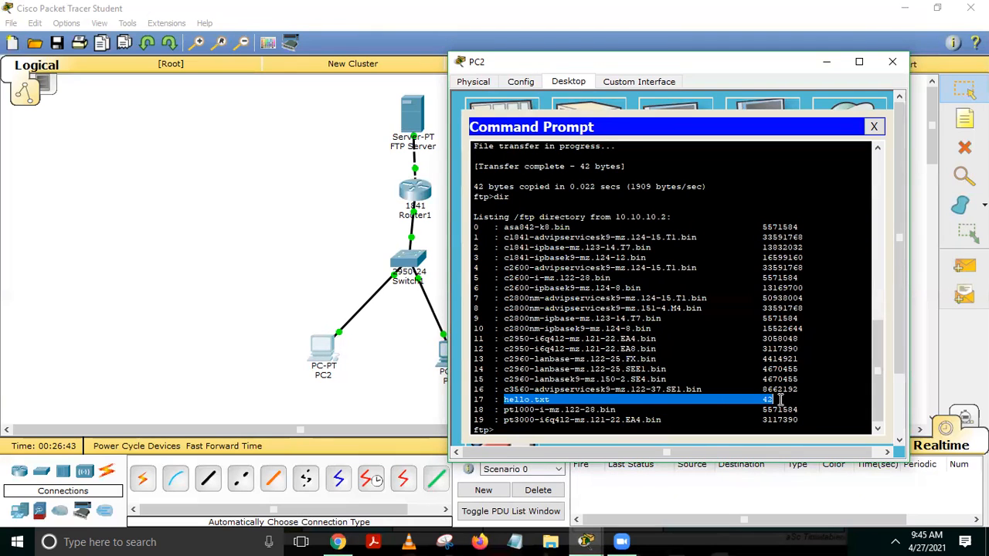
left_click(519, 429)
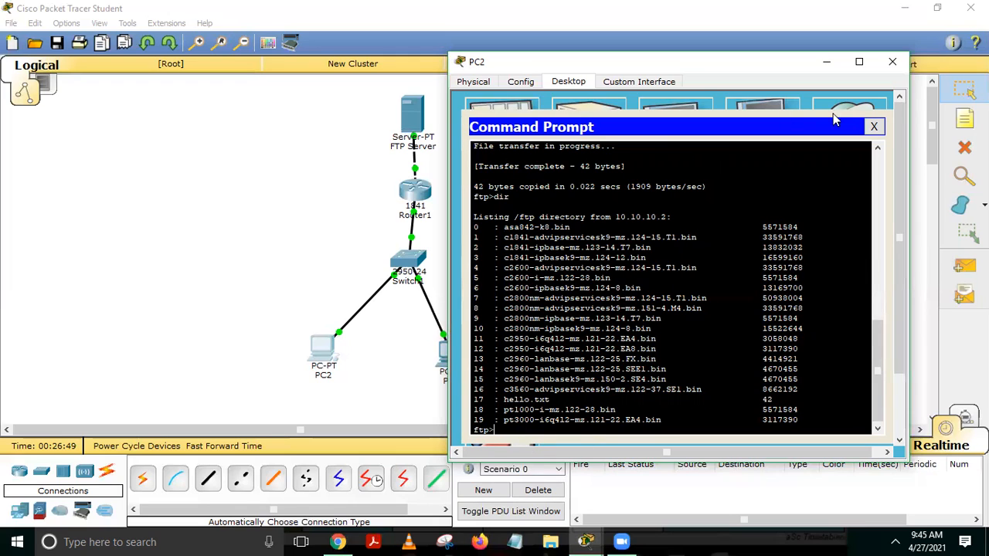
Close PC2's Command Prompt and device window, then open PC3 from the canvas.
left_click(874, 128)
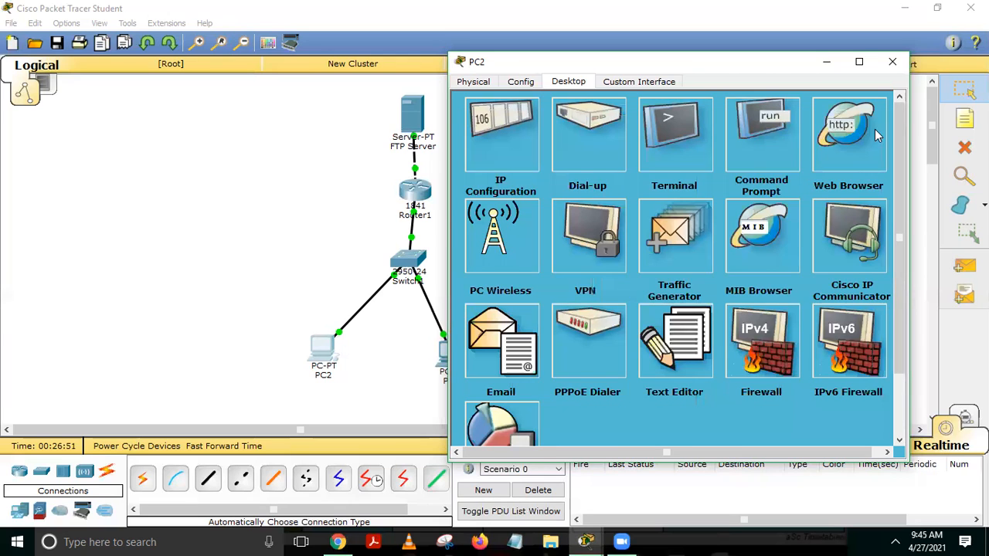
left_click(892, 61)
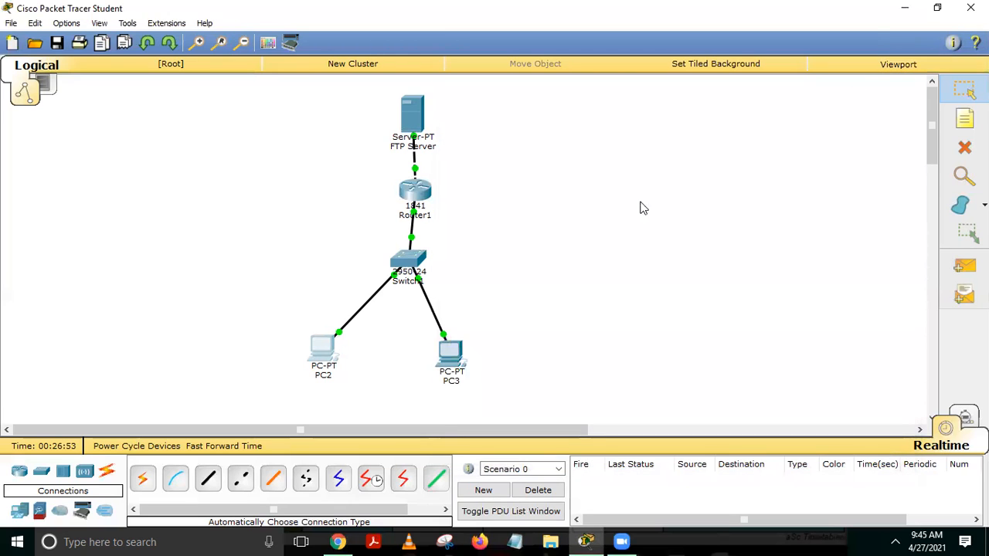
left_click(449, 361)
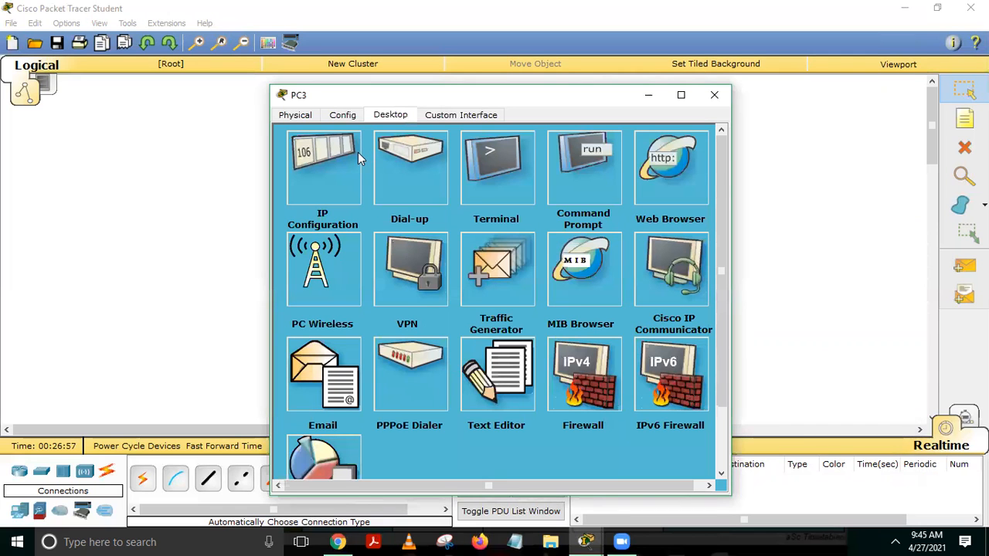
Open PC3's Command Prompt and connect to the FTP server at 10.10.10.2.
left_click(599, 159)
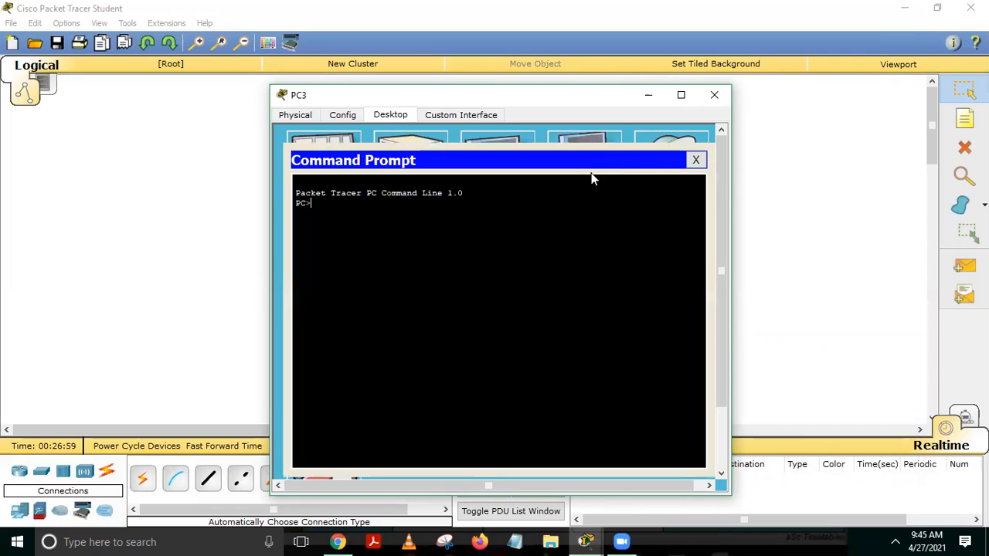
type("ftp 10.10.10.2")
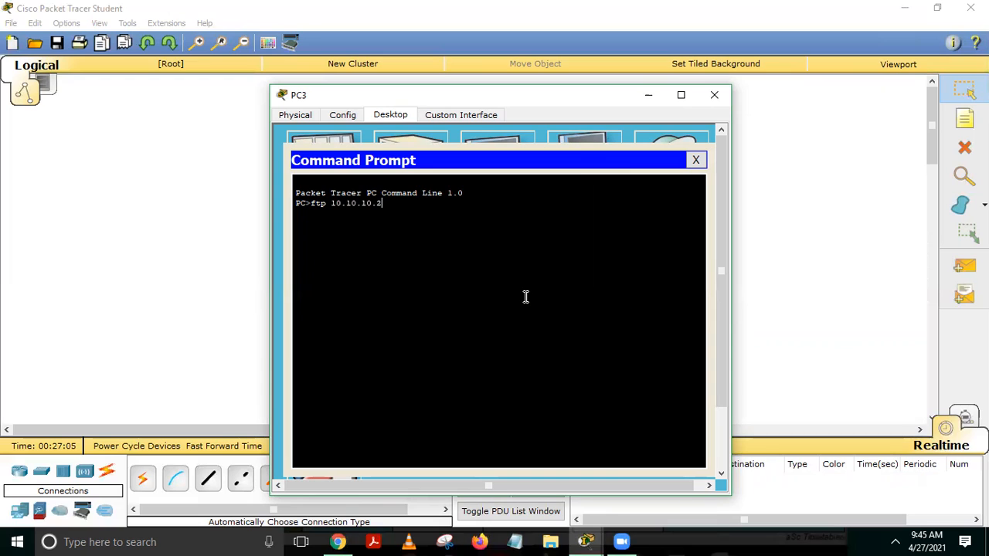
key("Return")
Log PC3 in with the FTP username and password.
type("cisco")
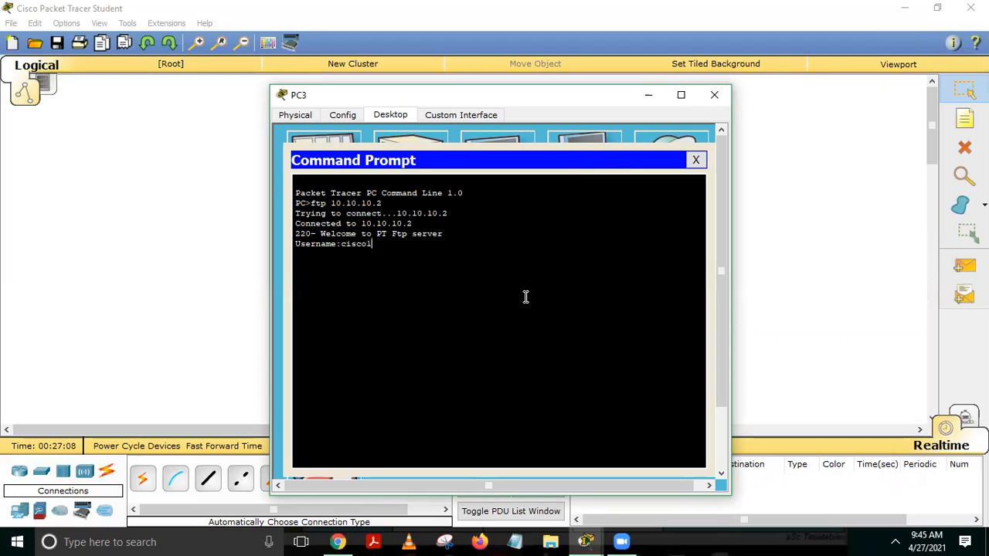
key("Return")
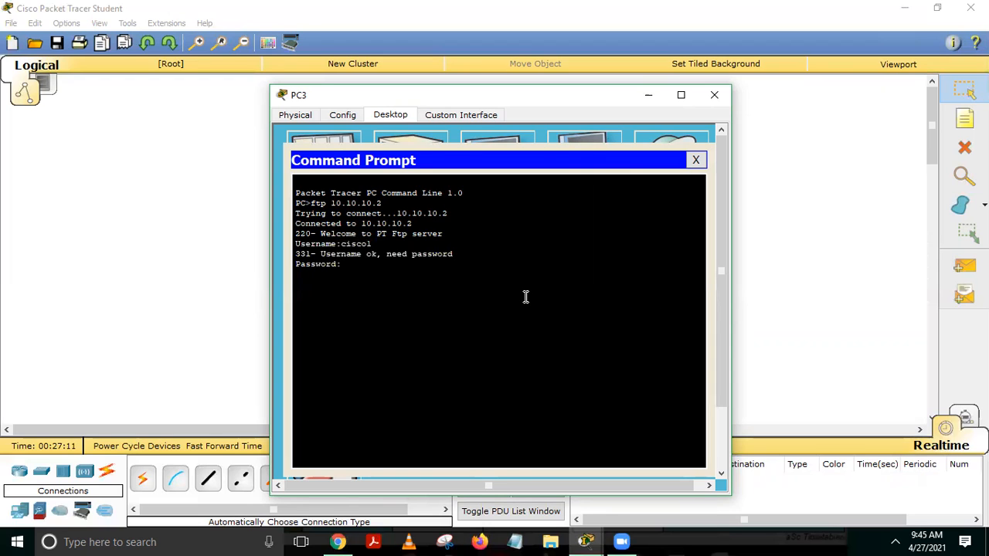
key("Return")
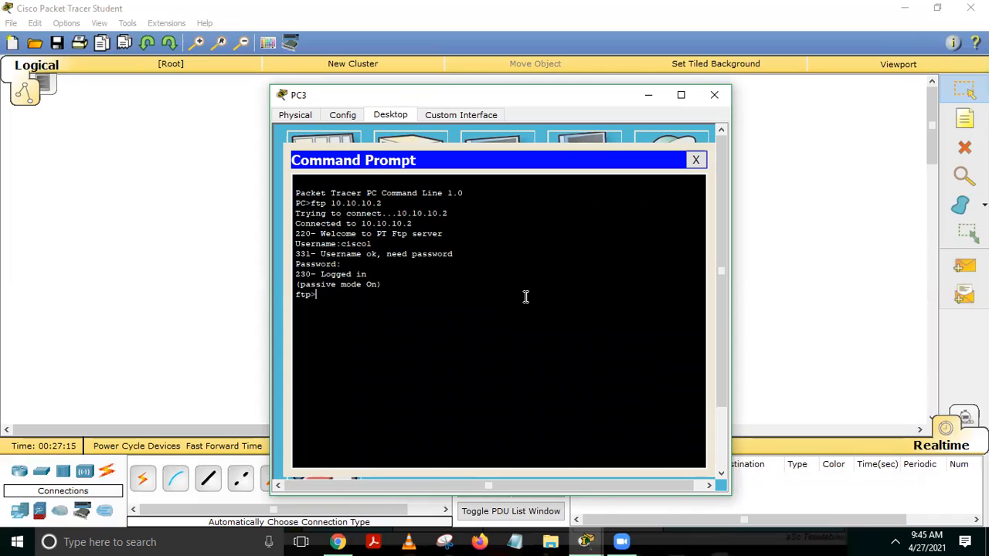
type("get")
Download hello.txt to PC3 and verify the 42-byte transfer completed.
type("hello.txt")
key("Return")
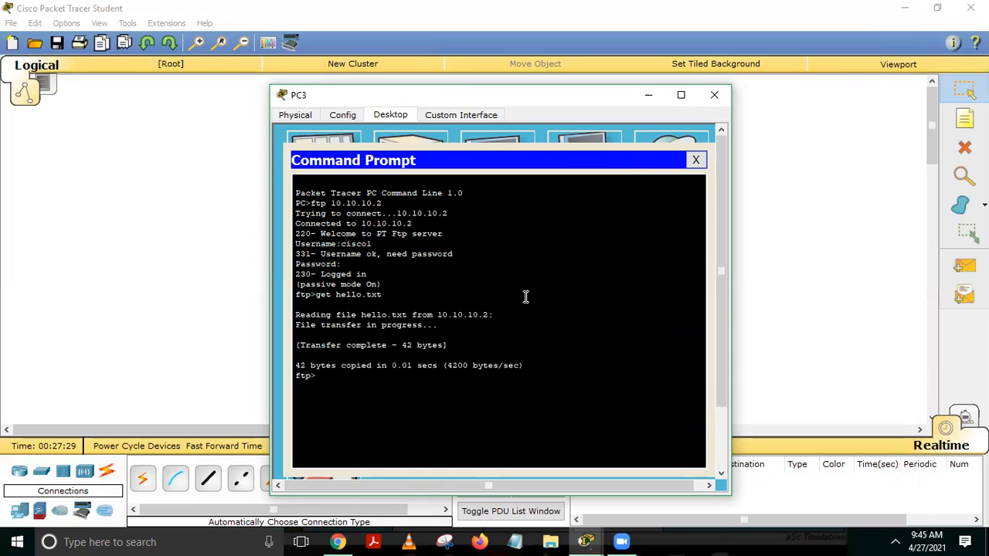
triple_click(308, 316)
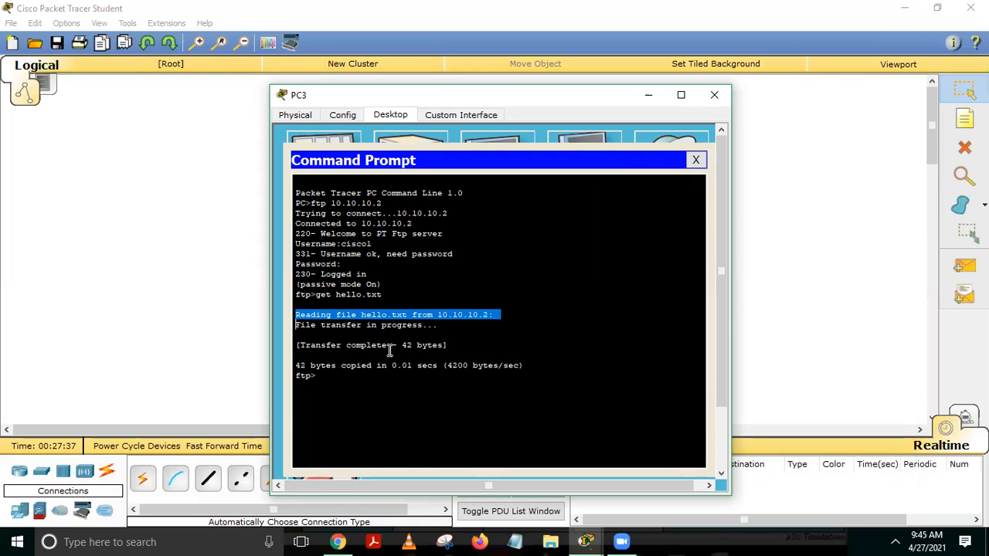
double_click(365, 345)
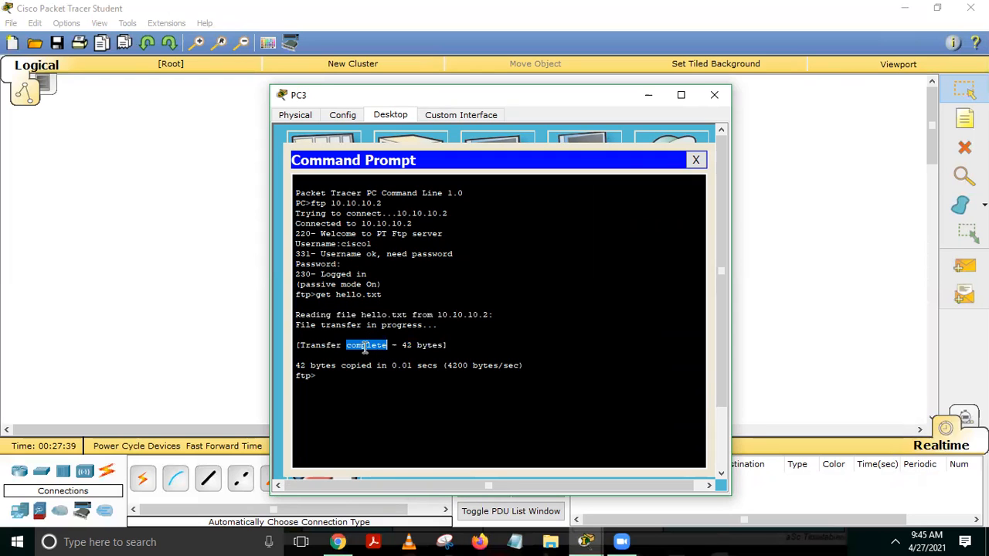